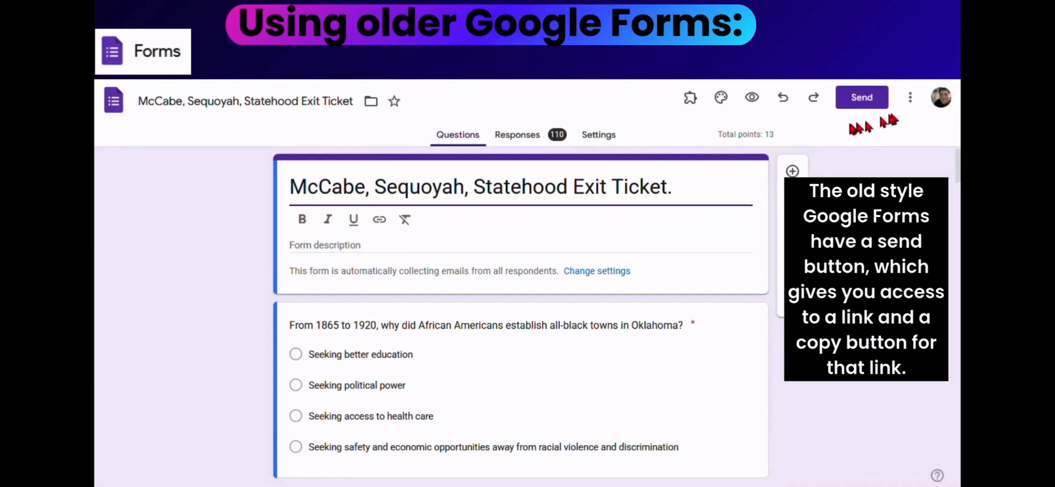
Open the older form's sending options, and copy the responder link of the published Unique Perspectives exit ticket form.
left_click(862, 100)
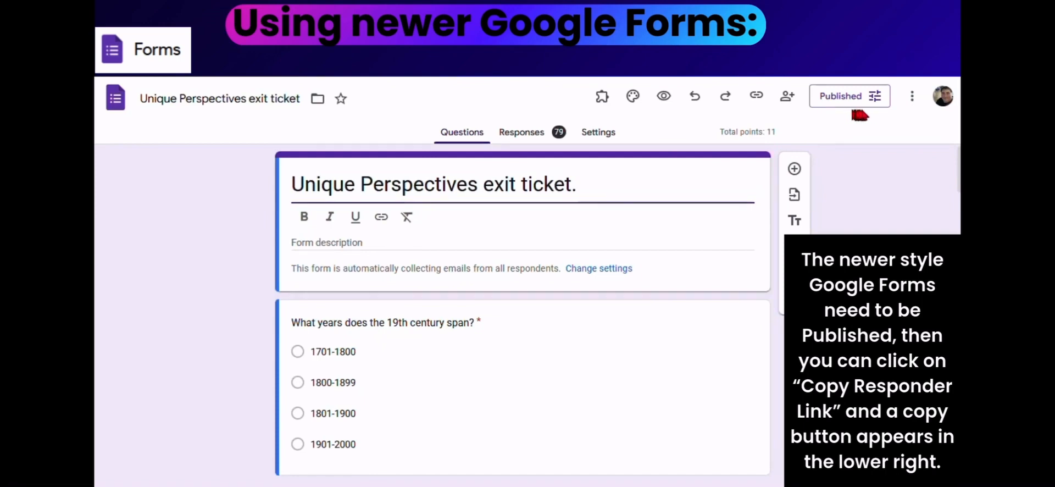
left_click(757, 98)
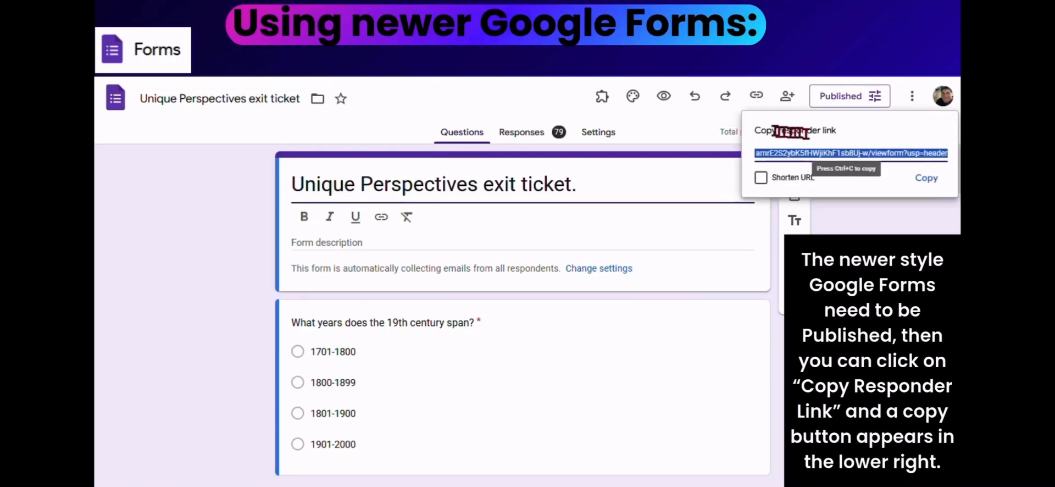
left_click(928, 180)
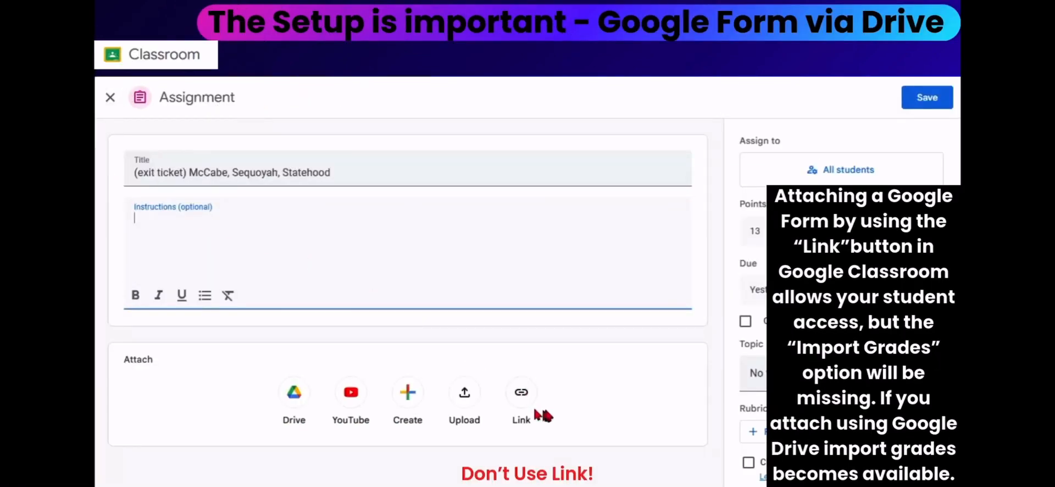
Try attaching the McCabe, Sequoyah, Statehood form to the Google Classroom assignment as a pasted link, then remove that attachment.
left_click(523, 392)
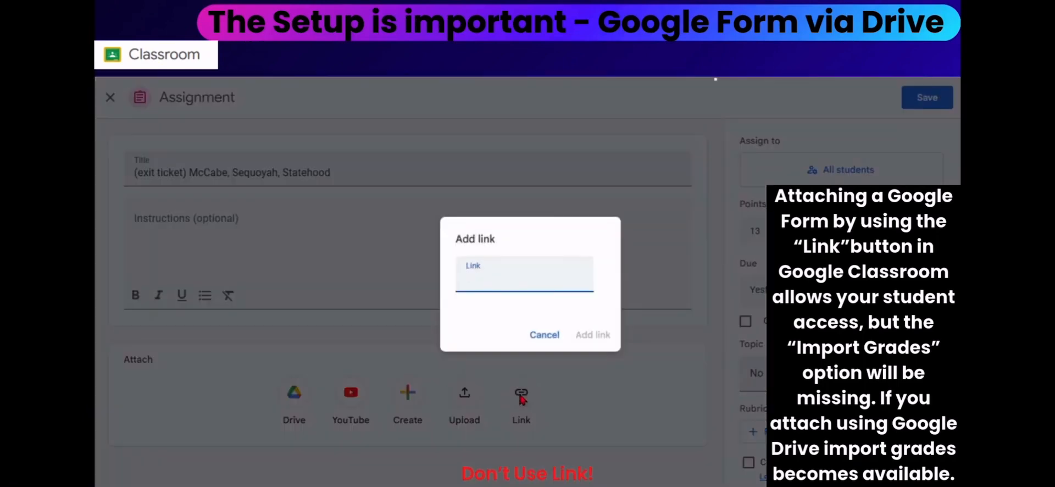
key("ctrl+v")
left_click(587, 335)
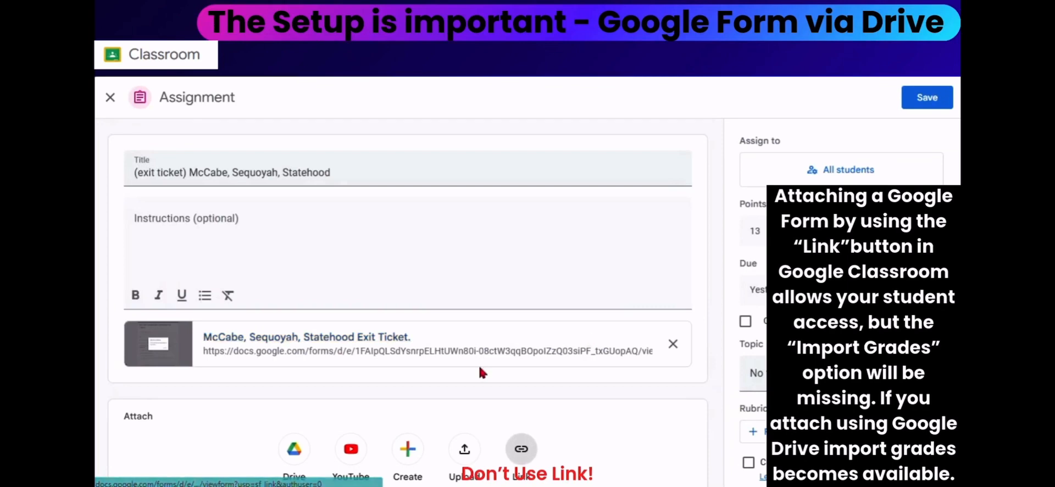
scroll(479, 365, "down", 1)
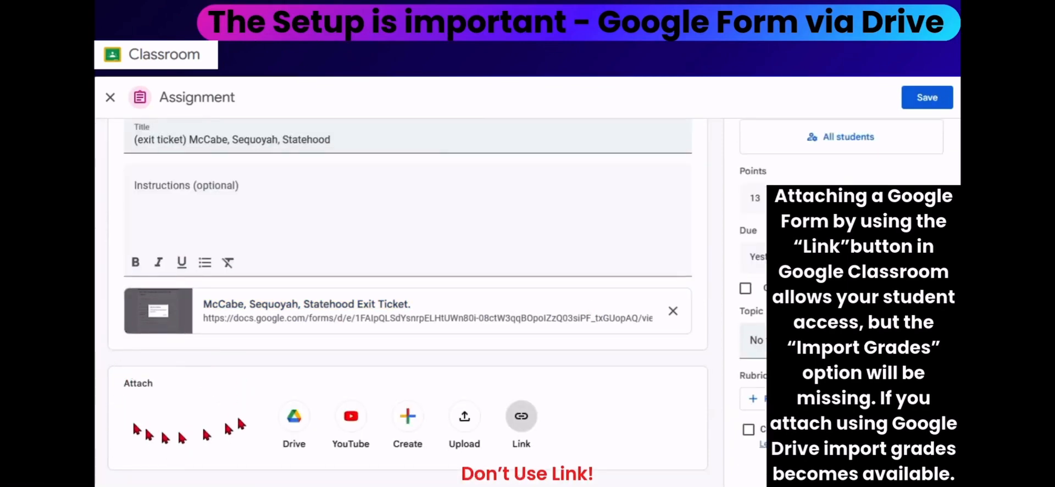
left_click(673, 312)
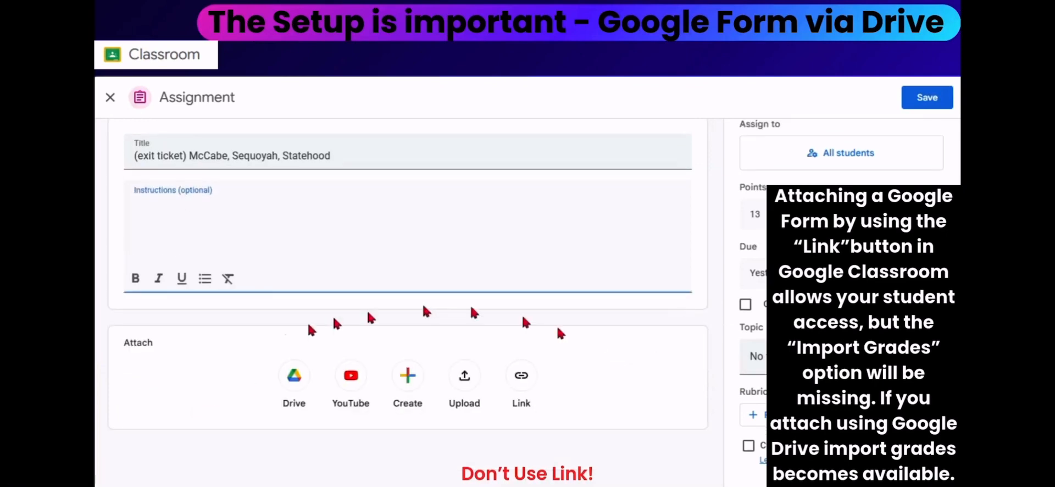
Attach the McCabe, Sequoyah, Statehood Exit Ticket form to the assignment from Google Drive and save the assignment.
left_click(293, 385)
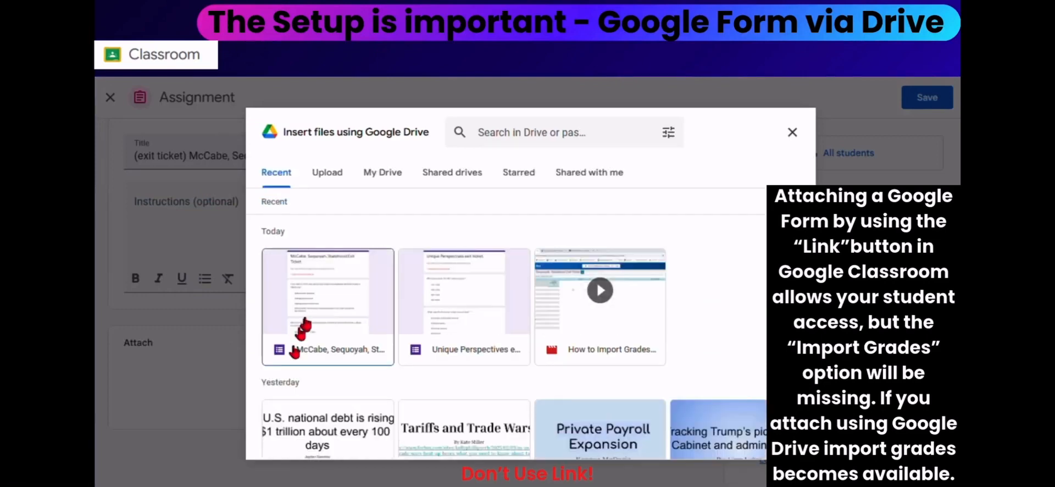
left_click(312, 320)
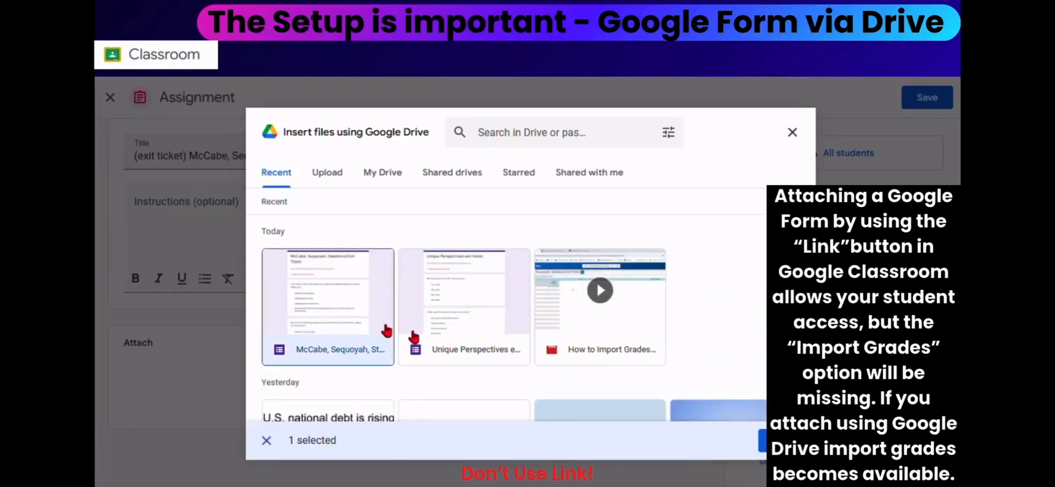
left_click(780, 440)
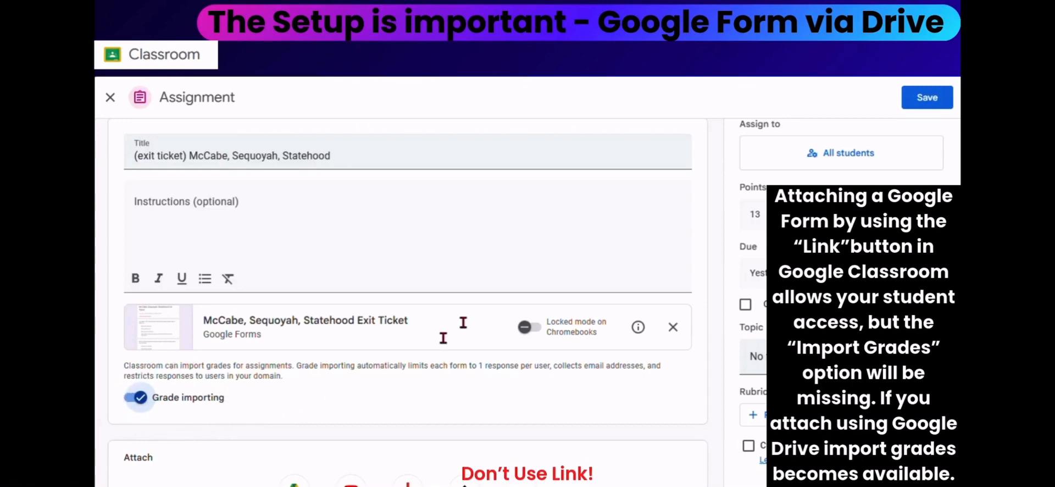
left_click(915, 100)
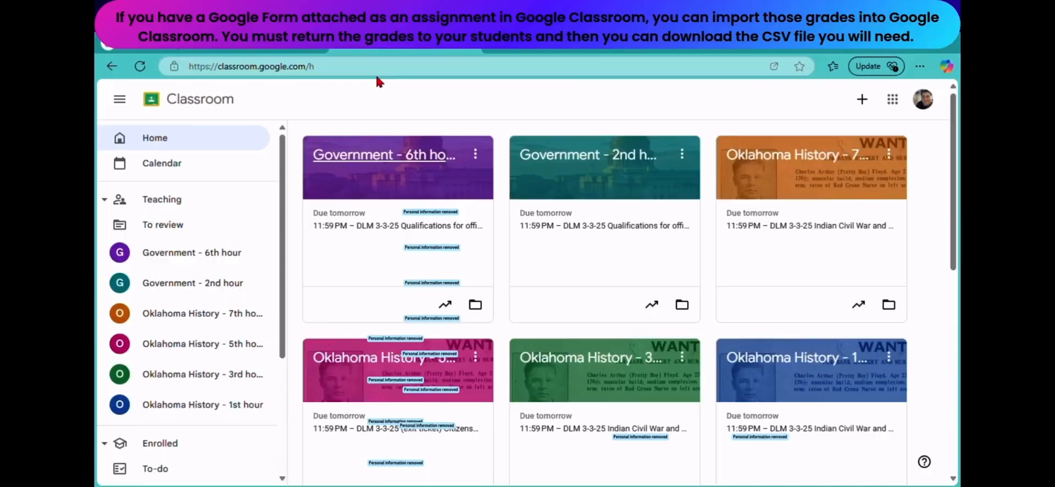
Import the form grades for the (exit ticket) McCabe, Sequoyah, Statehood assignment in the Oklahoma History - 7th hour class.
left_click(230, 324)
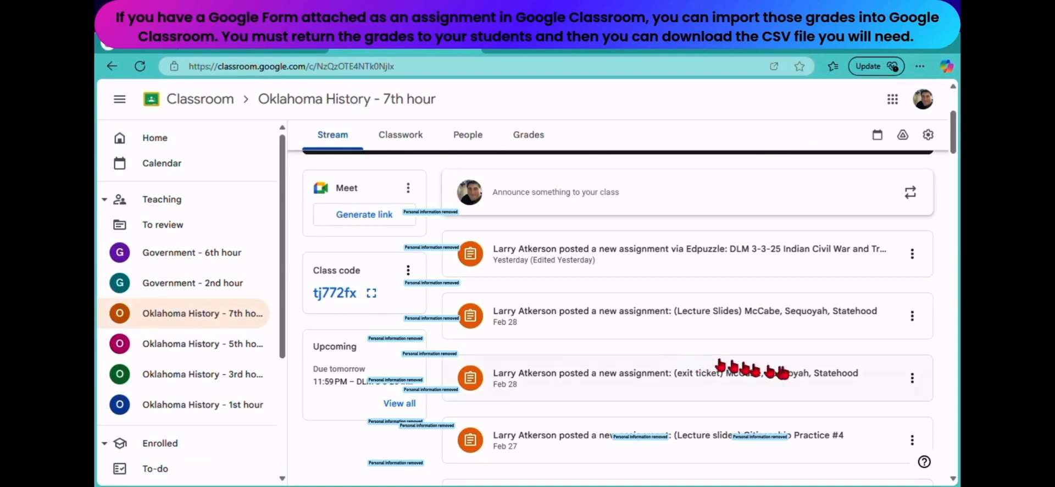
left_click(806, 378)
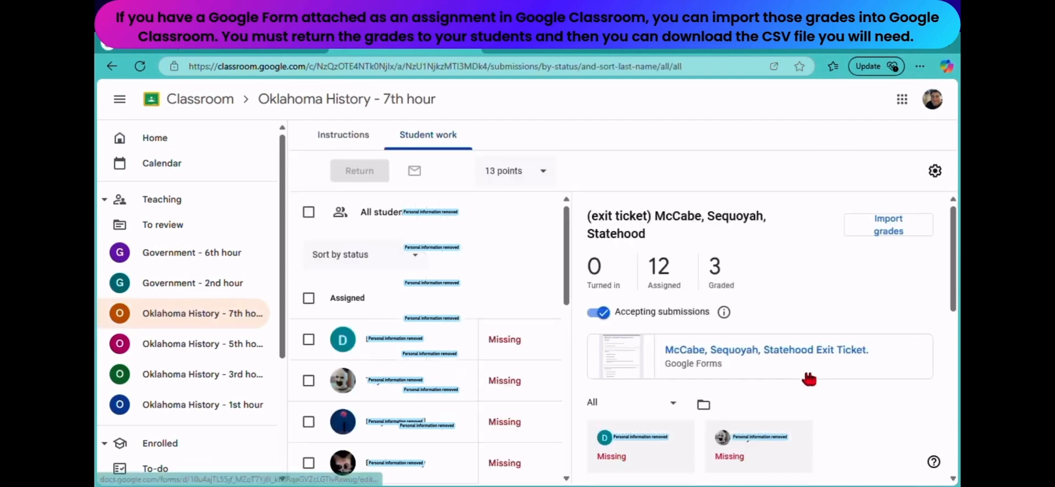
left_click(875, 234)
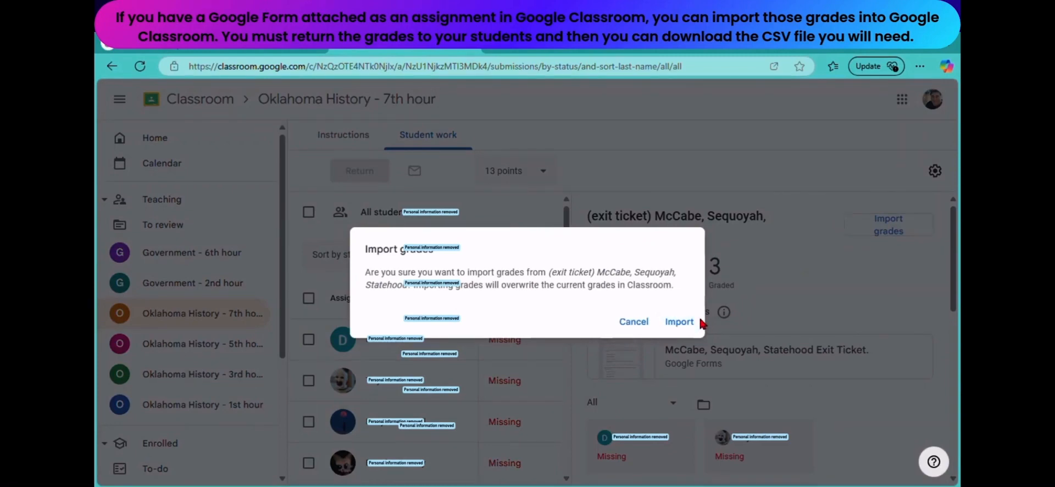
left_click(679, 321)
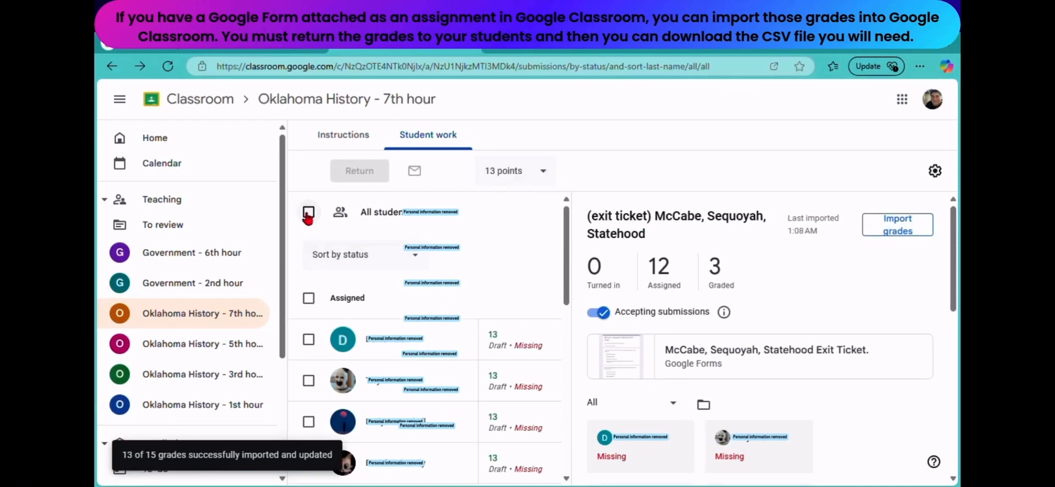
Select all students and return their graded exit ticket work, including work marked missing.
left_click(308, 213)
left_click(359, 170)
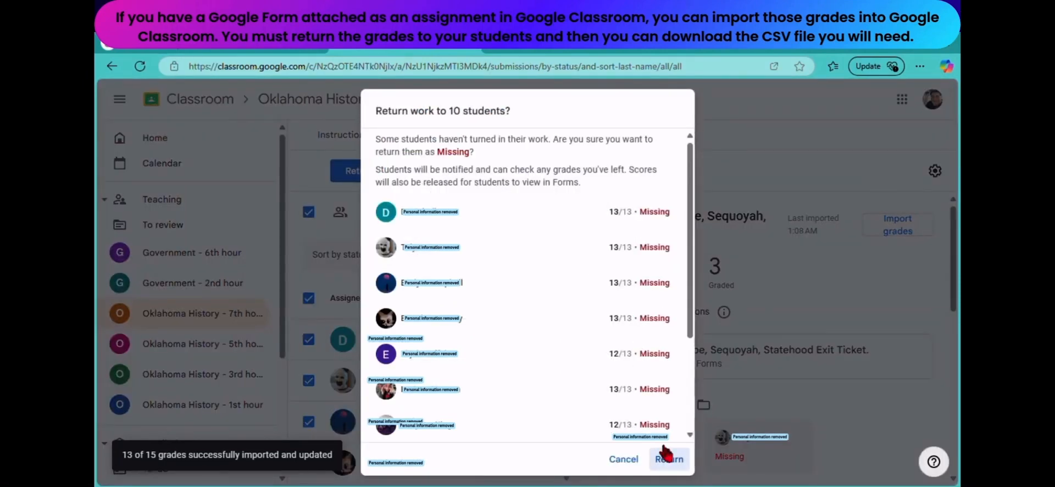
left_click(666, 456)
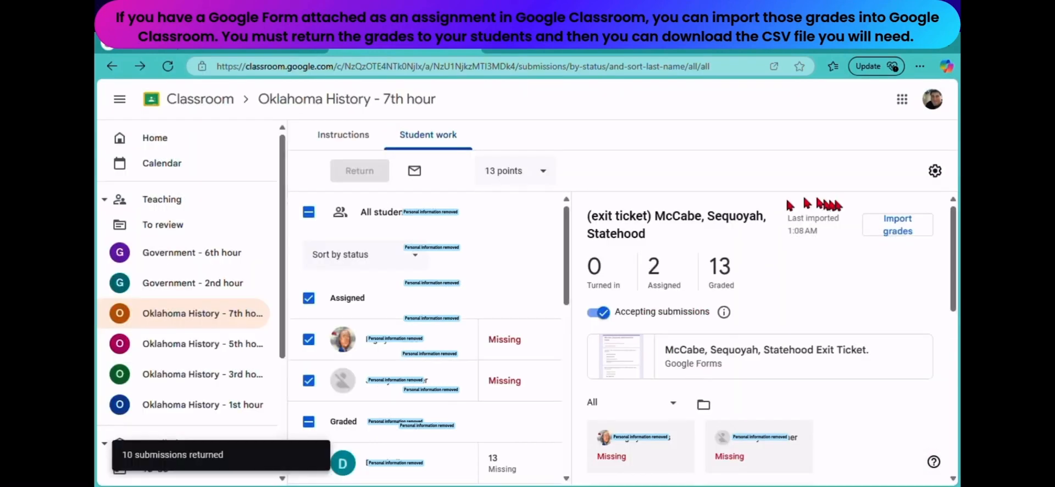
Download only this exit ticket assignment's grades as CSV and reopen the Oklahoma History - 7th hour class.
left_click(935, 171)
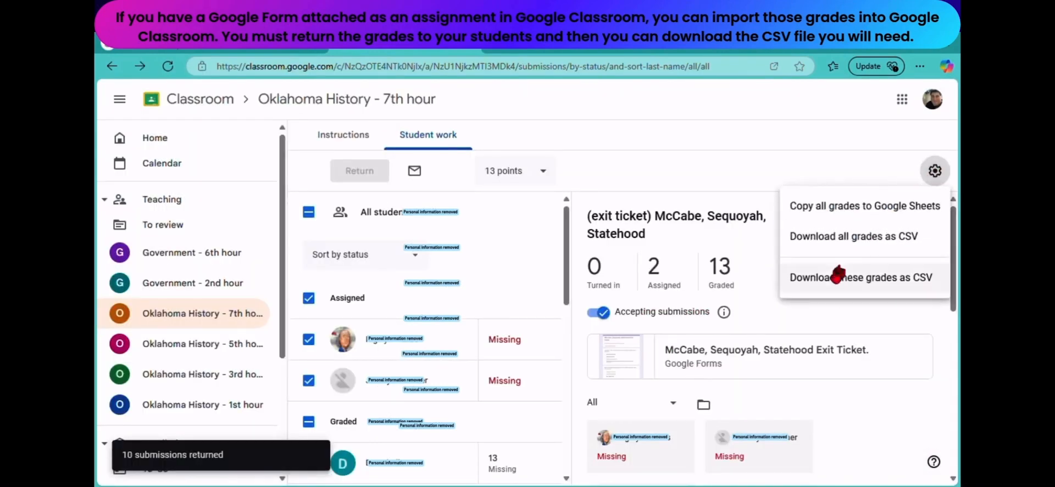
left_click(837, 273)
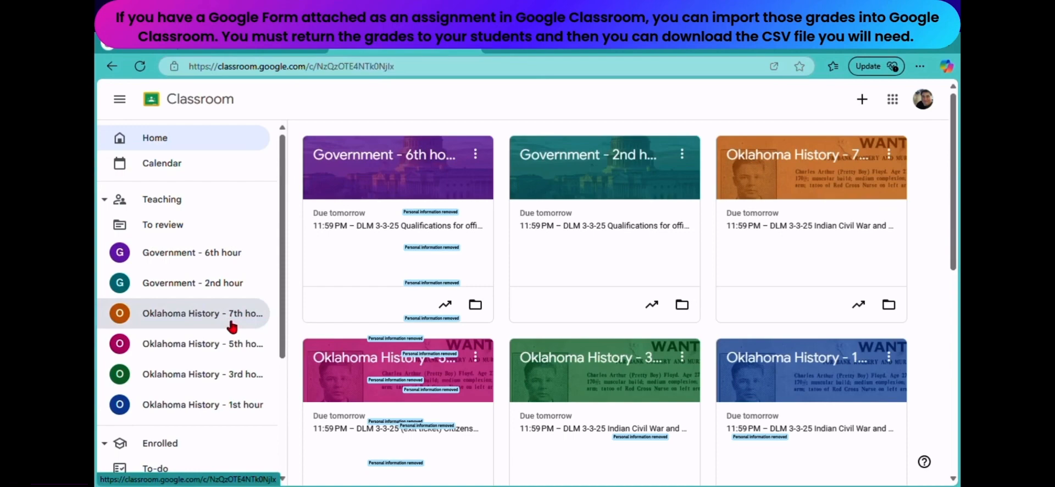
left_click(235, 324)
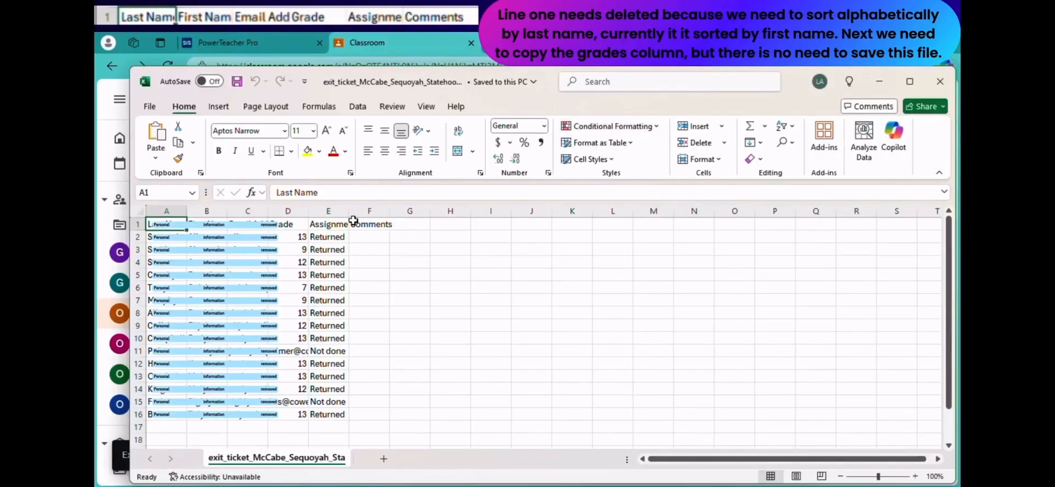
Delete the header row from the downloaded exit ticket grades file in Excel.
left_click(138, 224)
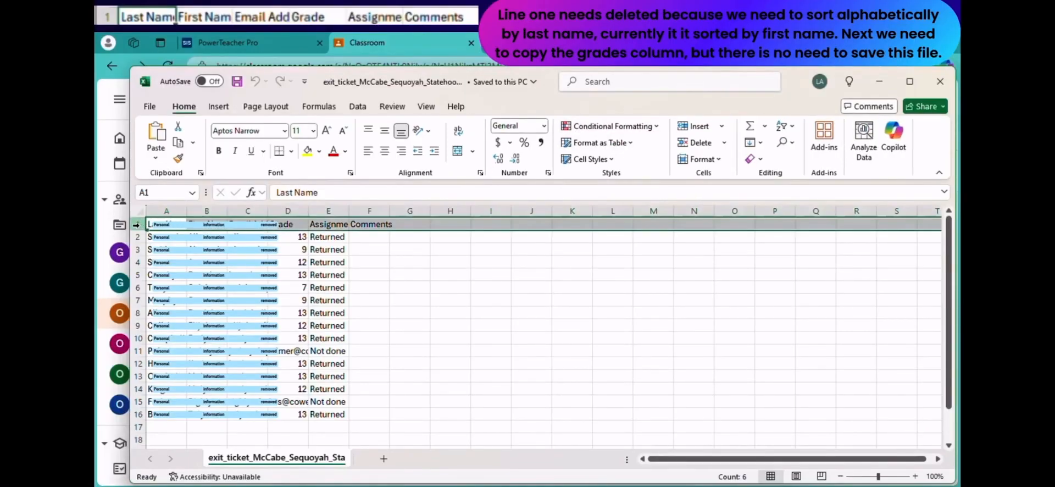
right_click(138, 224)
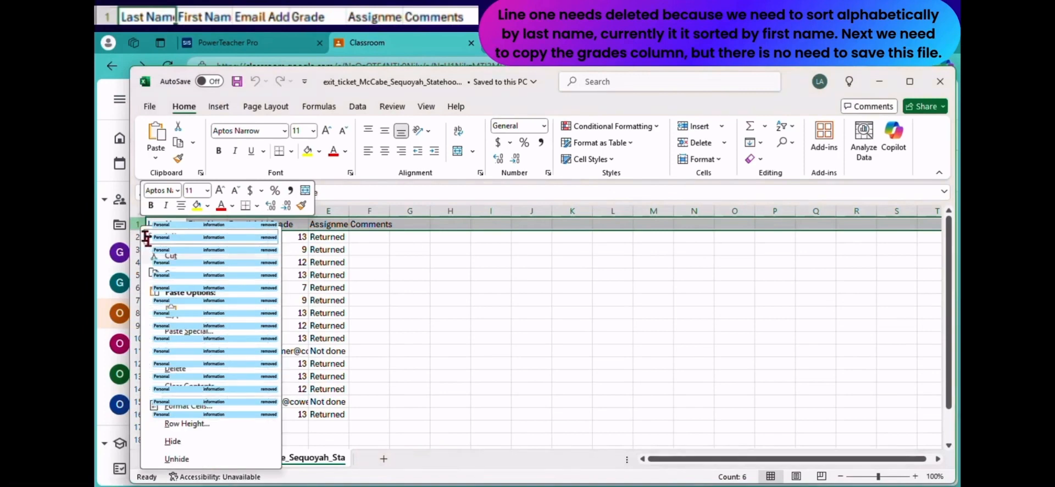
left_click(175, 369)
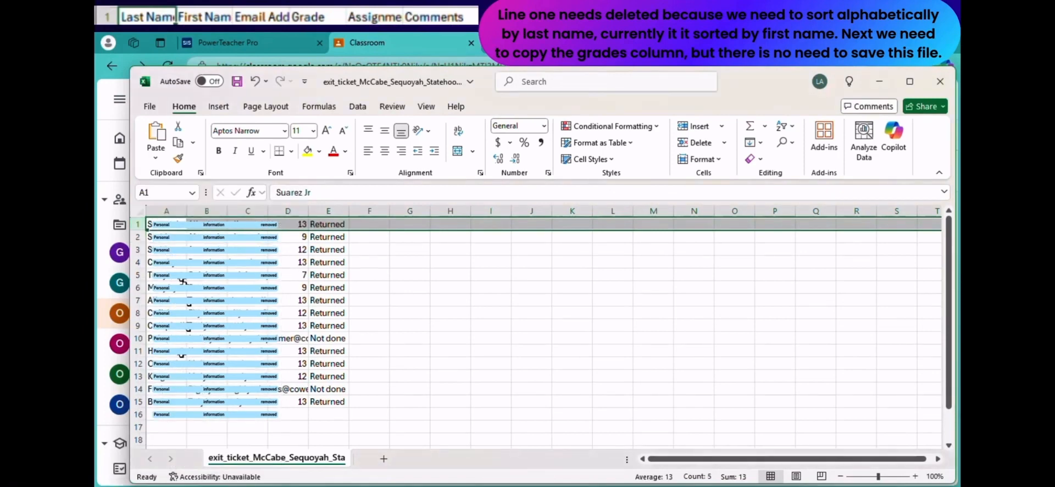
Sort the entire sheet from A to Z by the last names in column A.
left_click(141, 211)
left_click(356, 107)
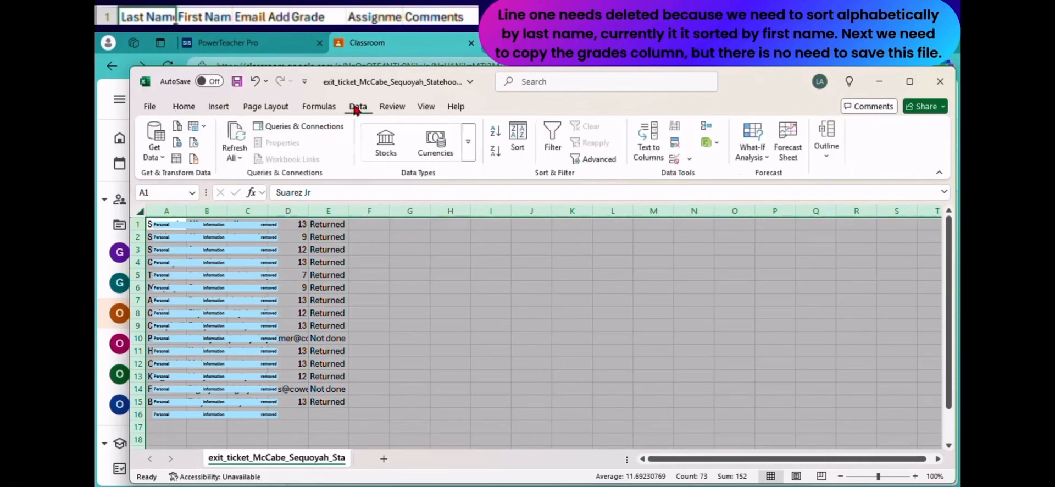
left_click(497, 131)
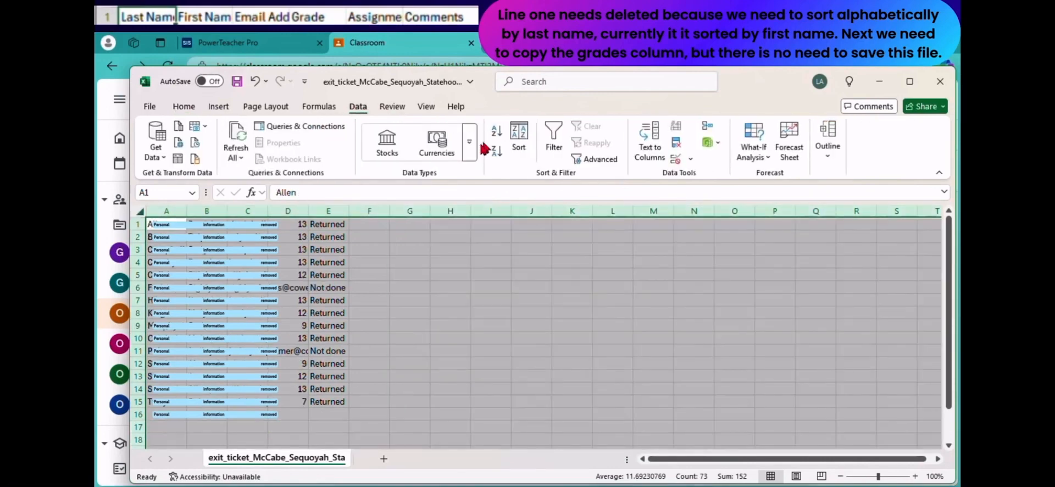
left_click(450, 249)
Copy the grades in D1:D15 and close the exit ticket file without saving the changes.
left_click(304, 225)
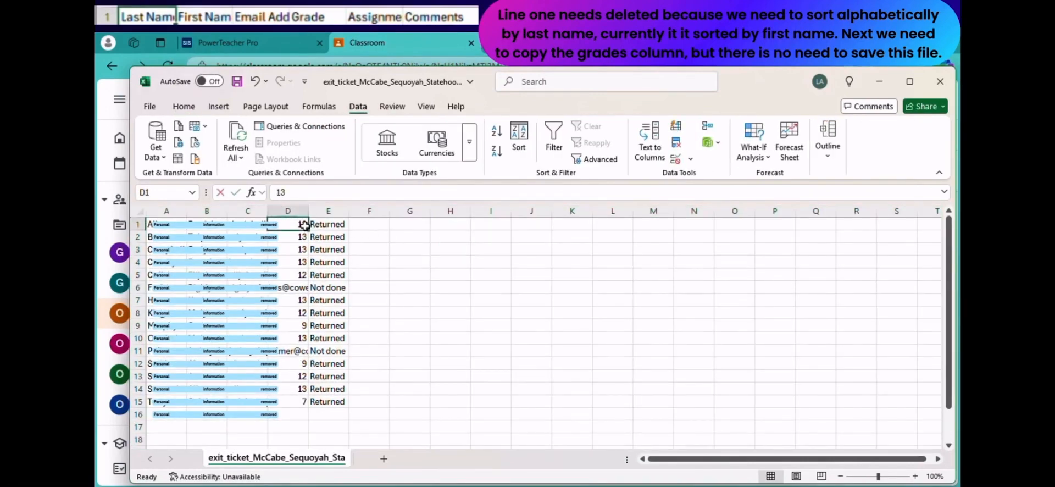
left_click_drag(305, 225, 303, 368)
left_click(394, 287)
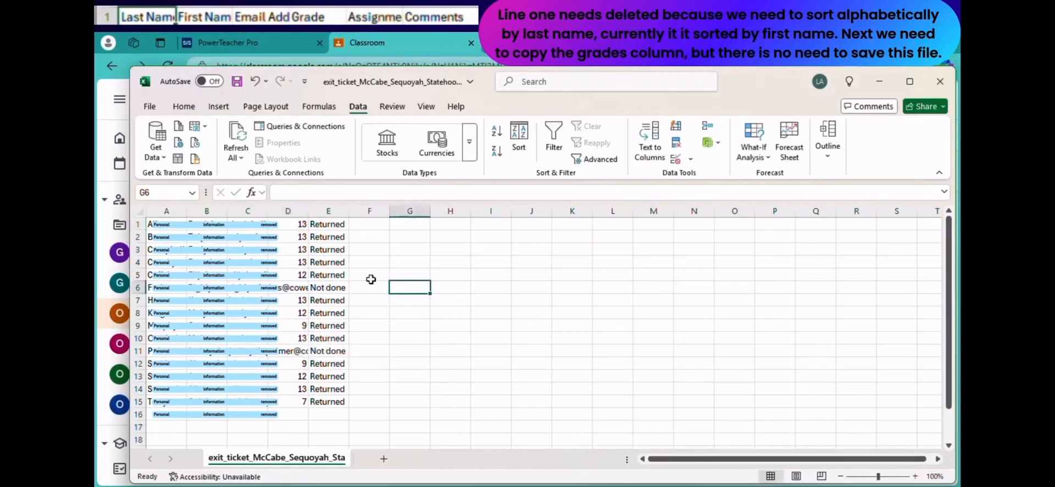
left_click_drag(291, 226, 289, 402)
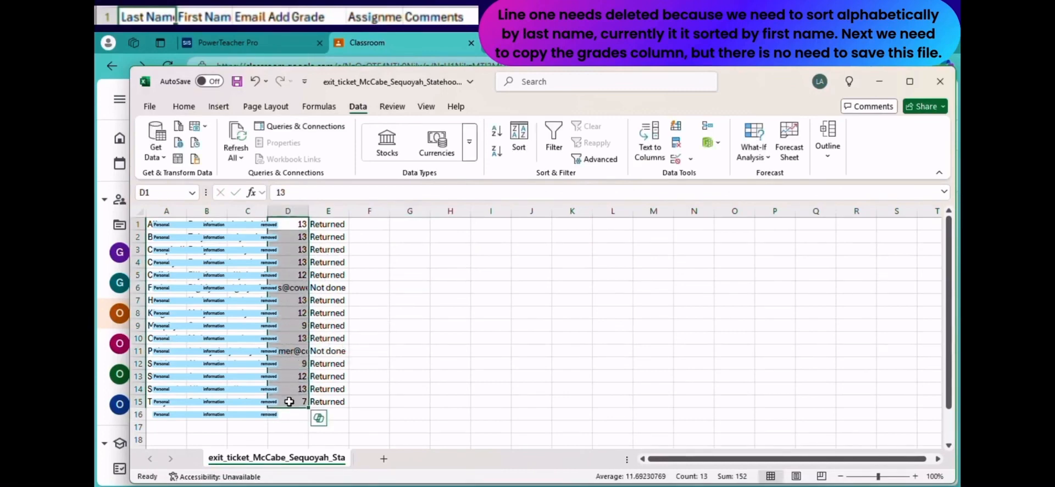
key("ctrl+c")
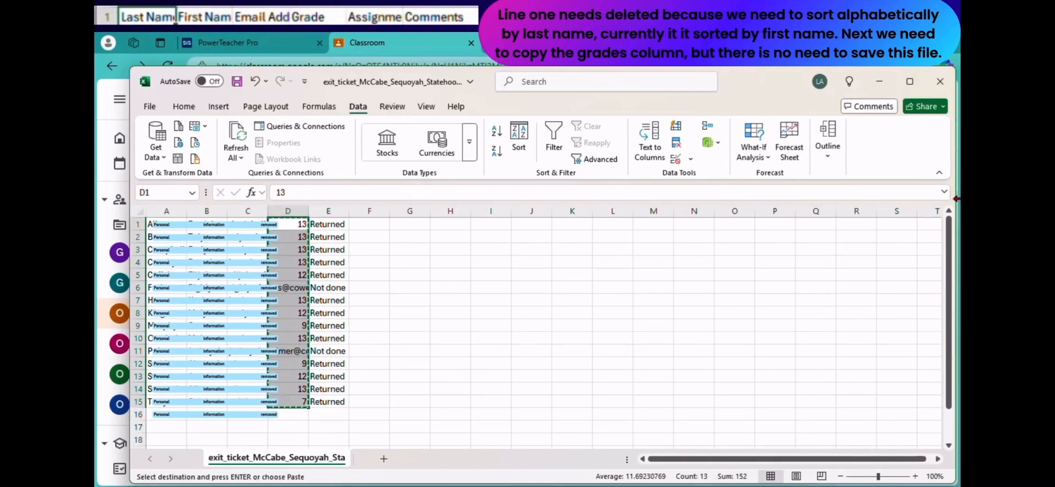
left_click(946, 85)
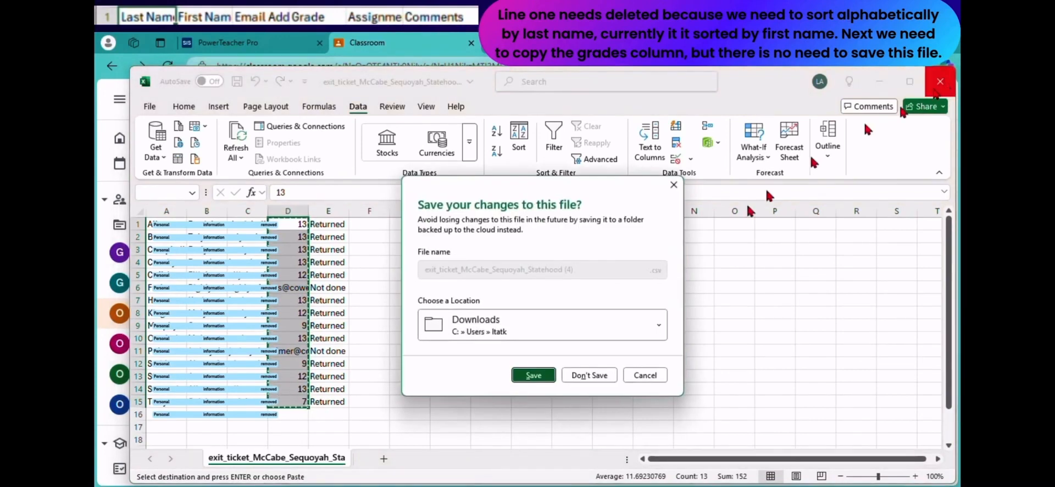
left_click(598, 375)
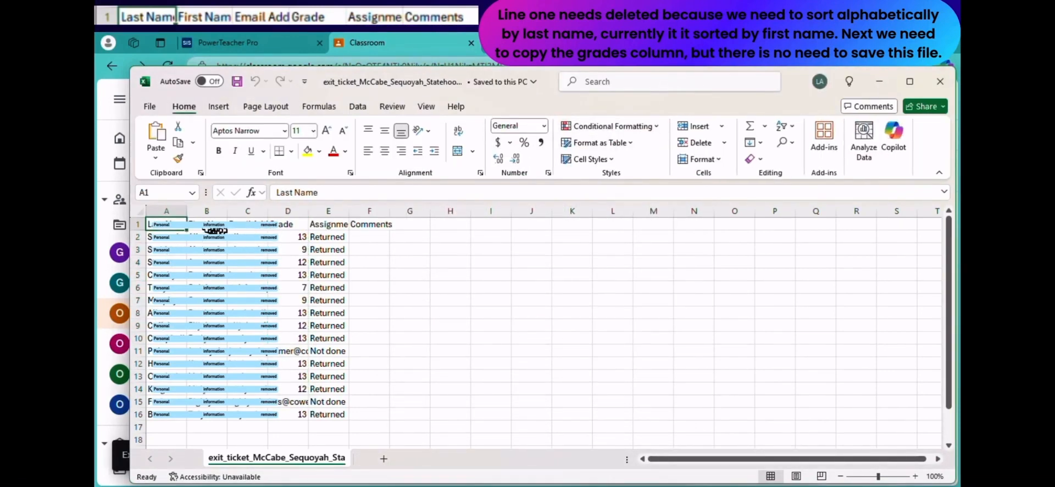
Delete row 1 with the column headings from the freshly opened exit ticket grades file.
left_click(137, 225)
right_click(138, 224)
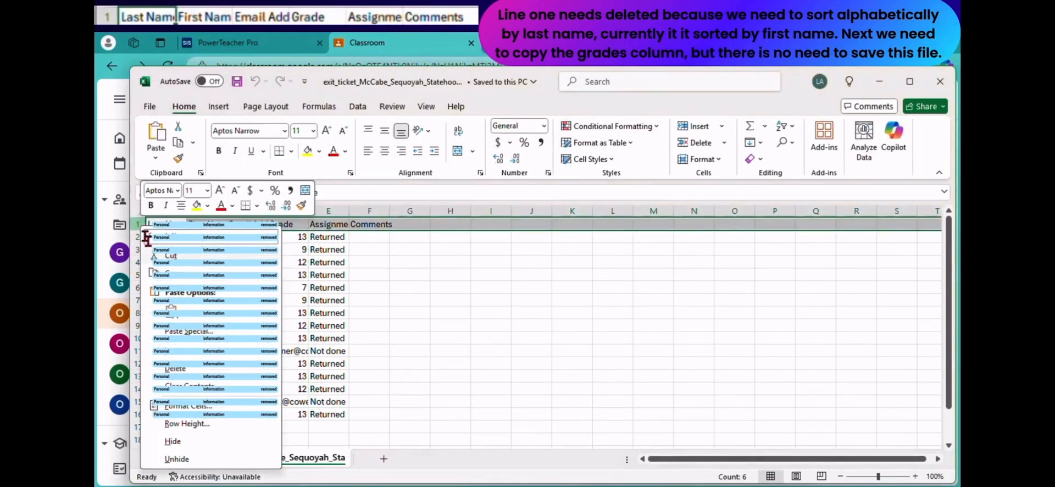
left_click(175, 369)
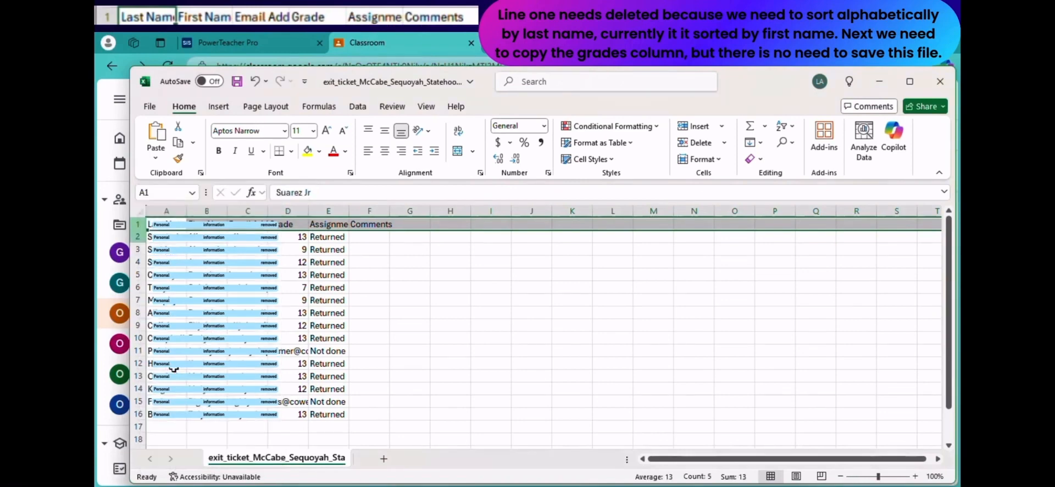
Sort the entire sheet of exit ticket grades from A to Z by the last names in column A.
left_click(141, 211)
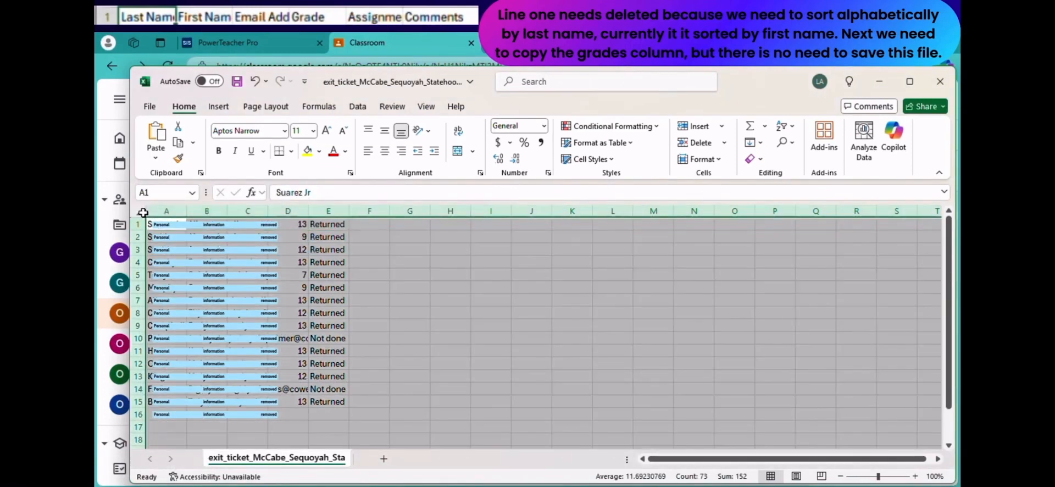
left_click(357, 107)
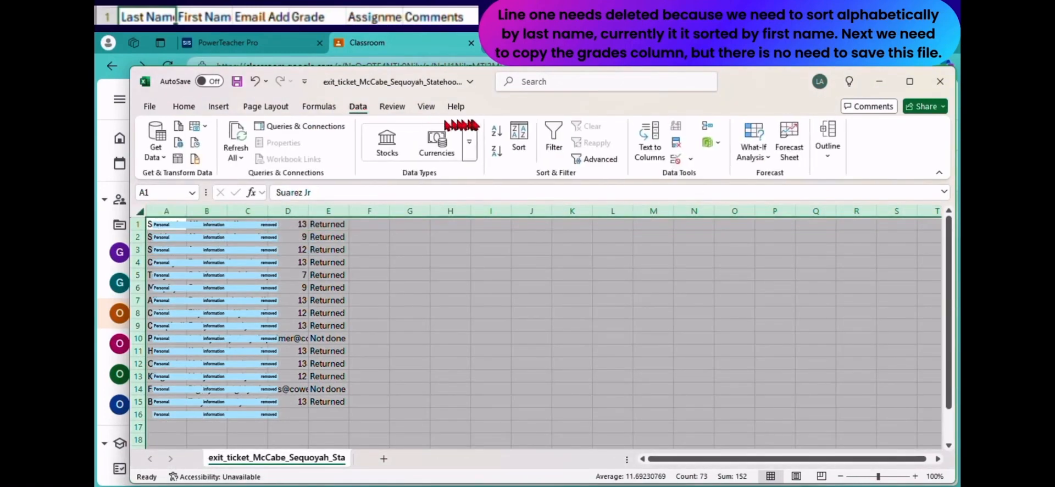
left_click(497, 132)
left_click(451, 249)
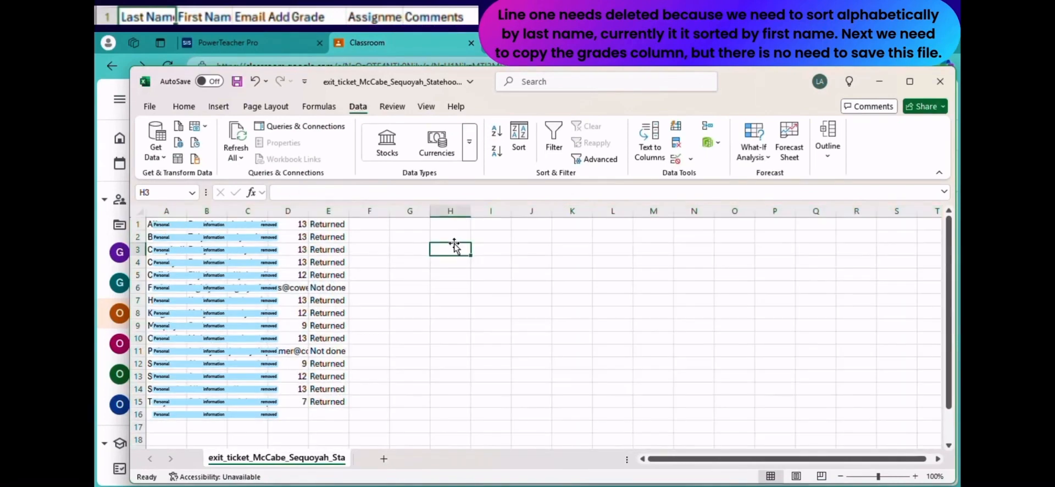
Copy the grades in D1:D15 and close the exit ticket file without saving it.
left_click(304, 225)
double_click(304, 225)
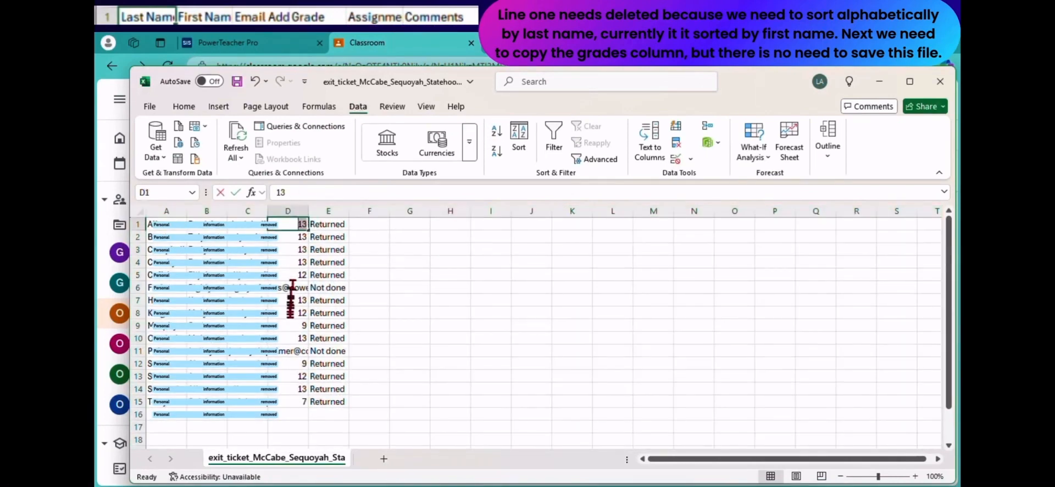
left_click(409, 286)
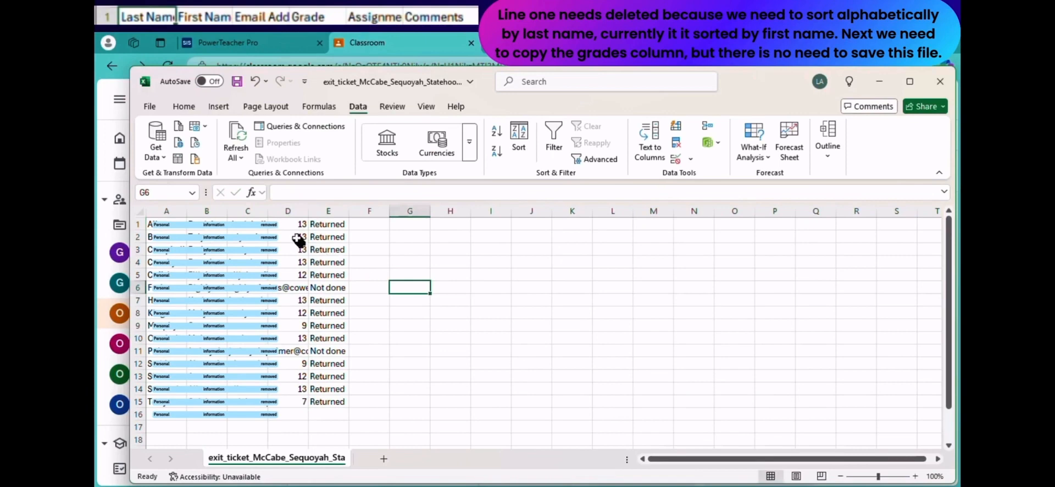
left_click_drag(285, 225, 289, 402)
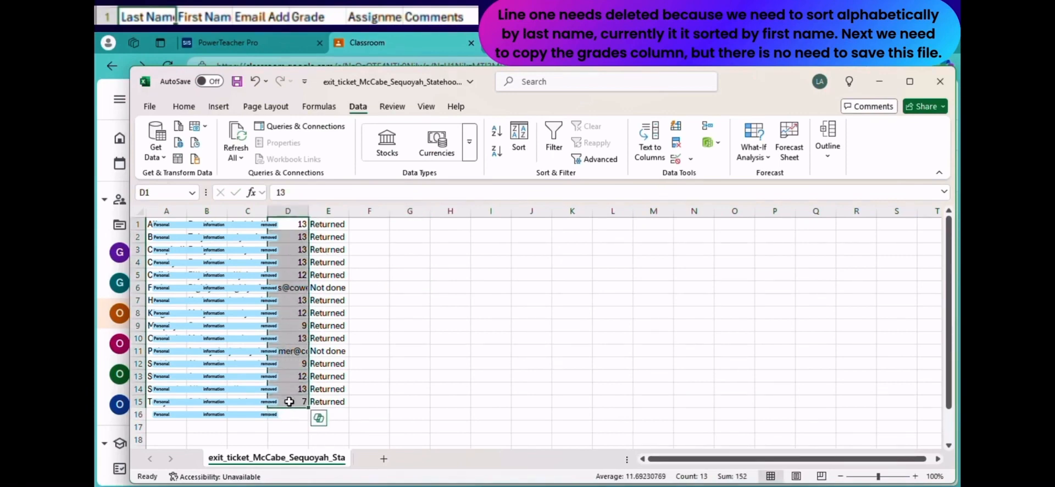
key("ctrl+c")
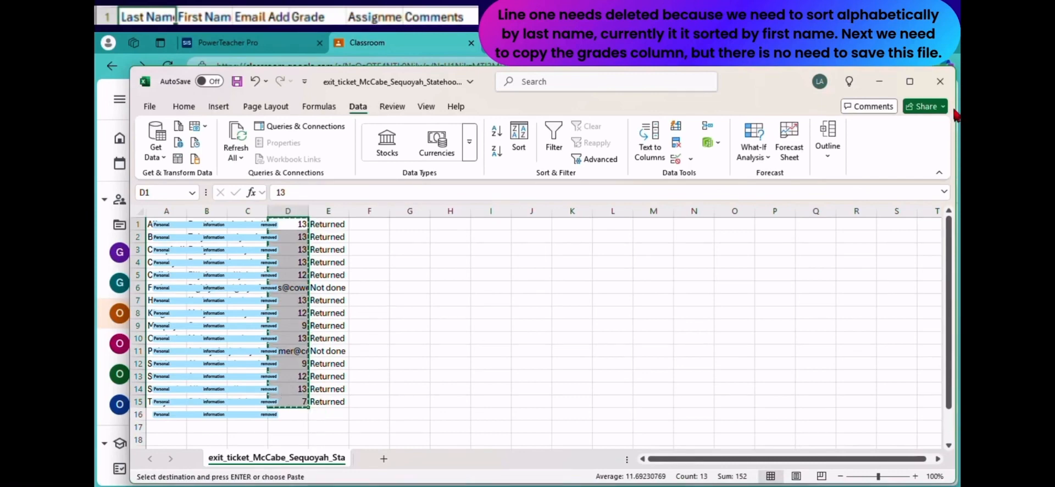
left_click(942, 83)
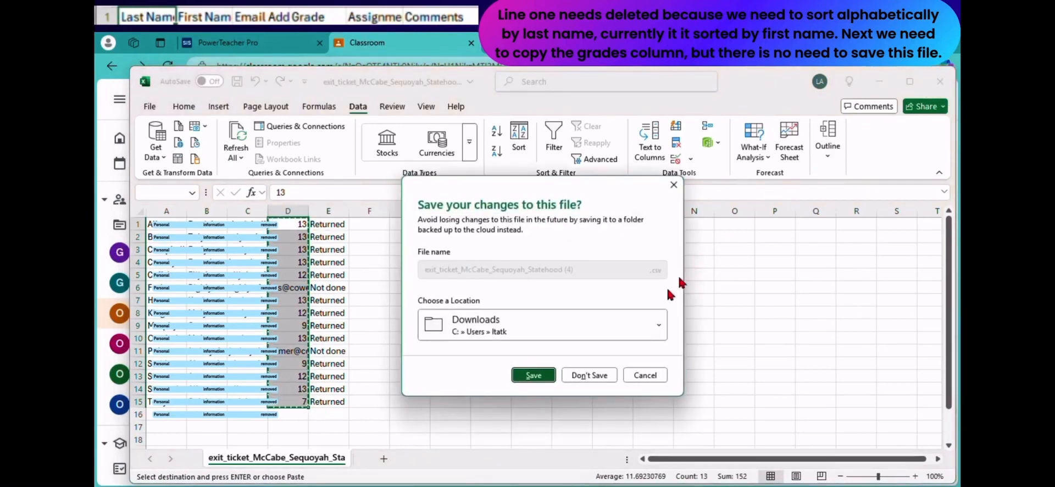
left_click(590, 375)
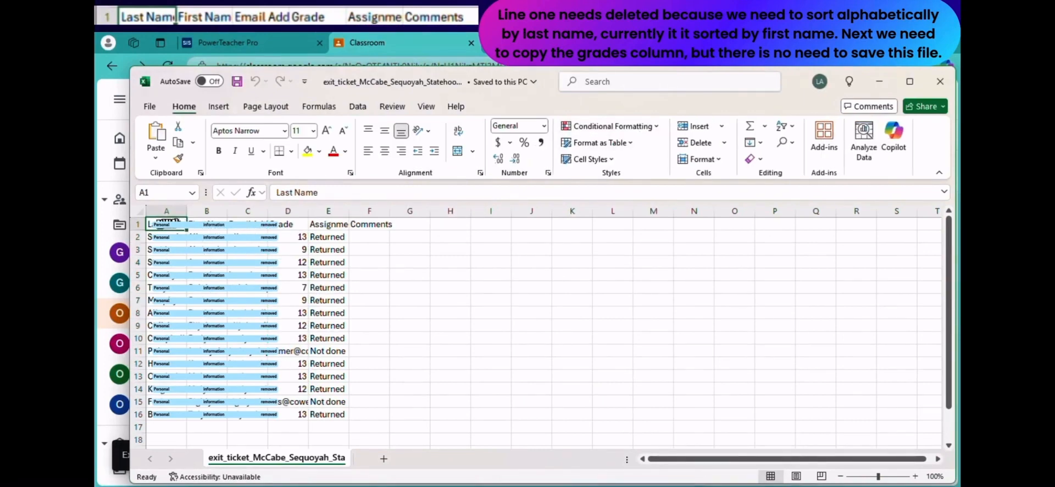
Delete row 1 with the column headings from the exit ticket grades file.
left_click(137, 224)
right_click(138, 226)
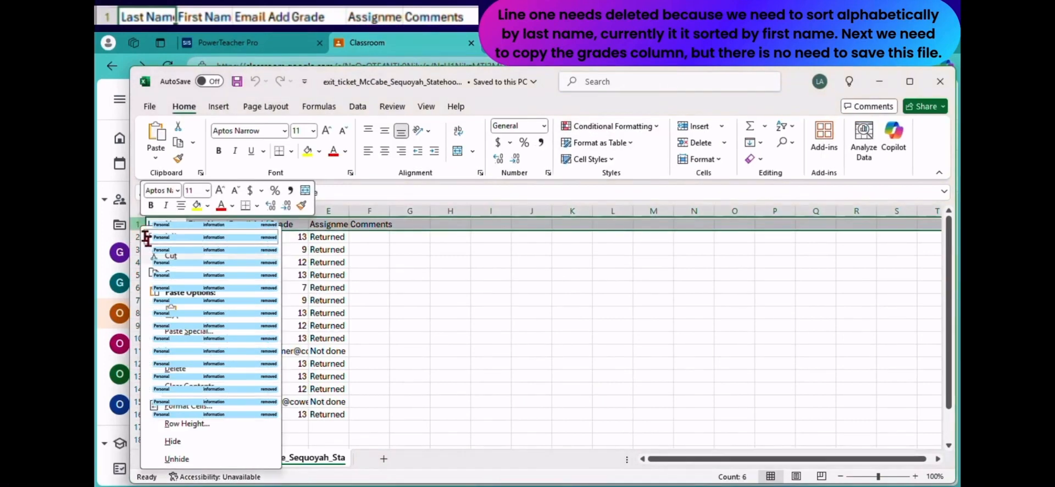
left_click(176, 369)
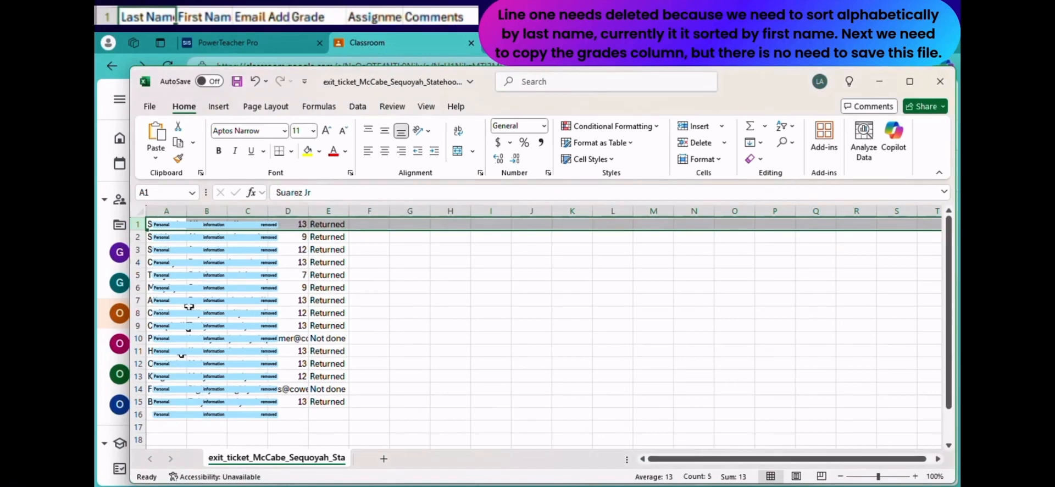
Sort all rows of the sheet alphabetically from A to Z by the last names in column A.
left_click(145, 212)
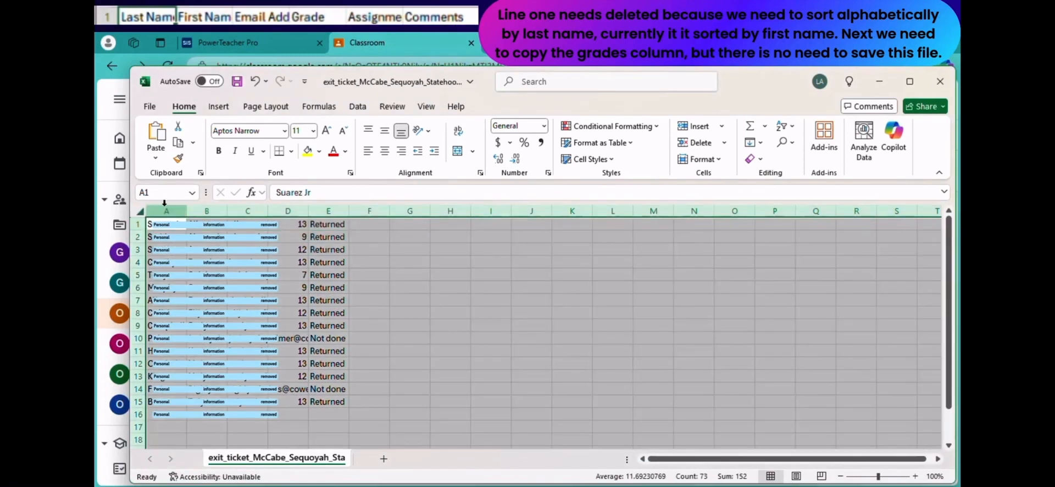
left_click(357, 107)
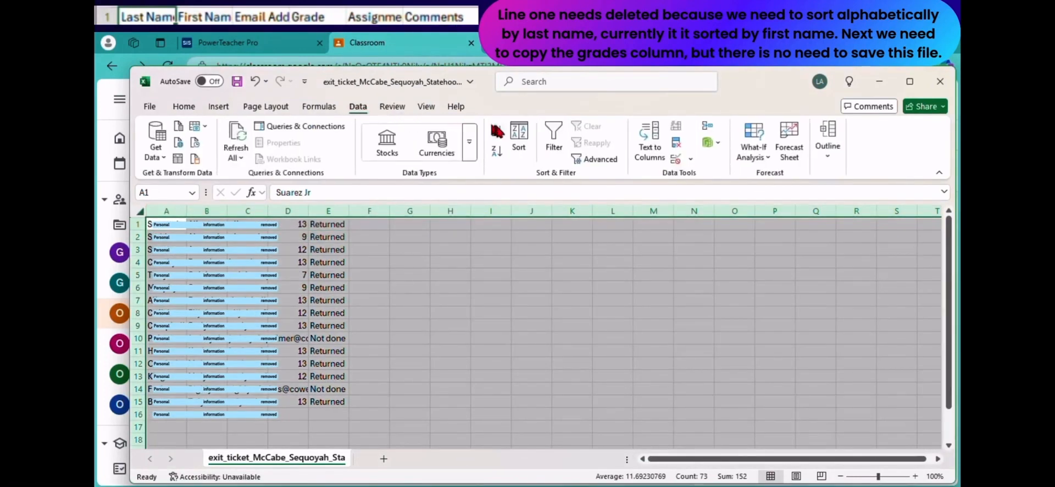
left_click(497, 131)
left_click(451, 249)
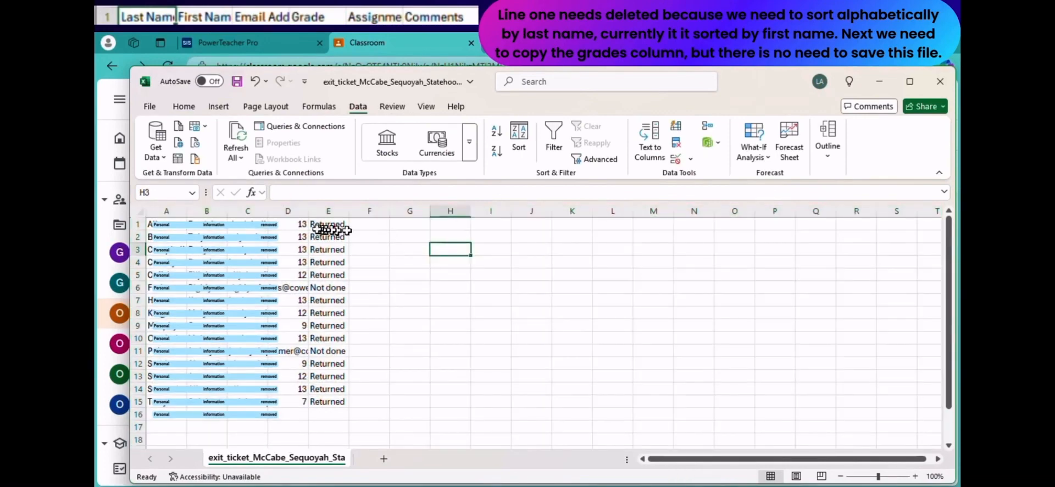
Copy the sorted grades in D1:D15 and close the exit ticket file, discarding the changes.
left_click(305, 226)
left_click_drag(305, 226, 301, 365)
left_click(395, 286)
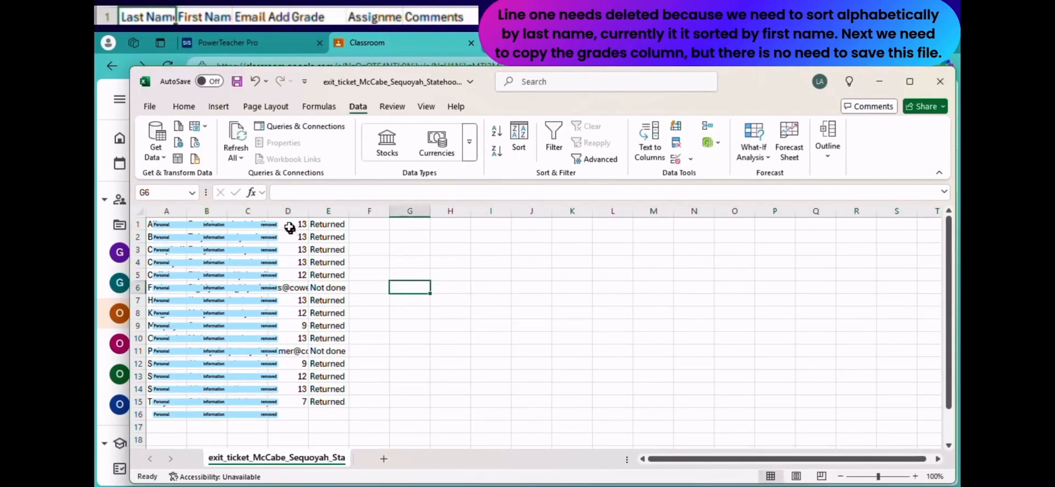
left_click_drag(289, 227, 289, 402)
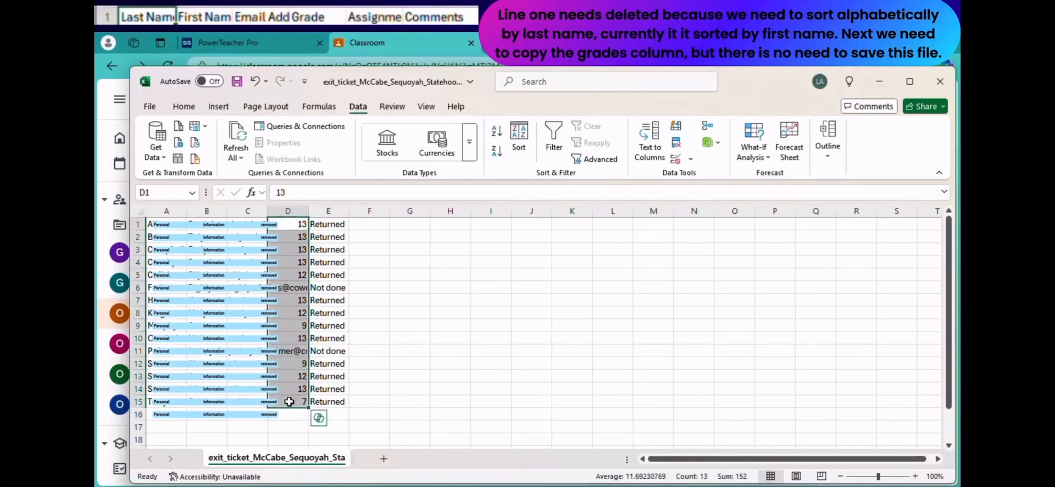
key("ctrl+c")
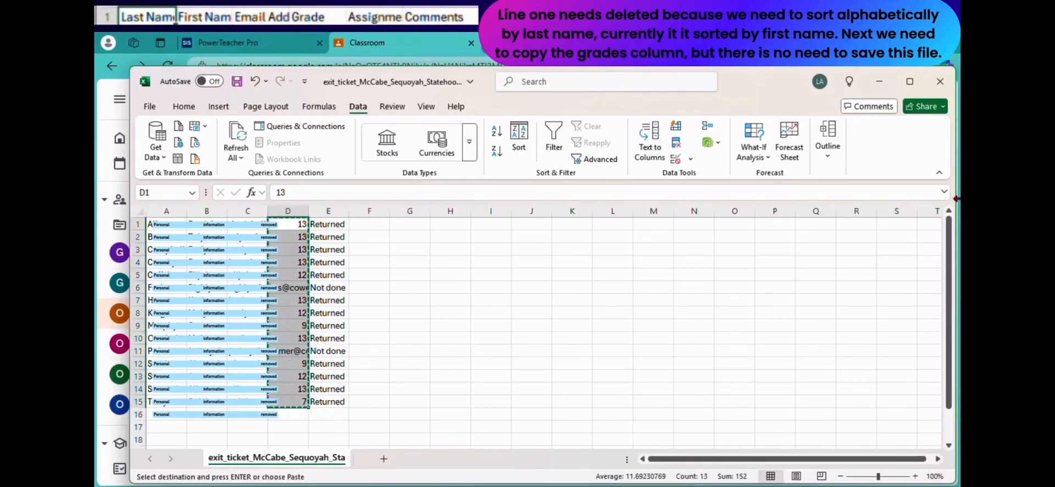
left_click(942, 82)
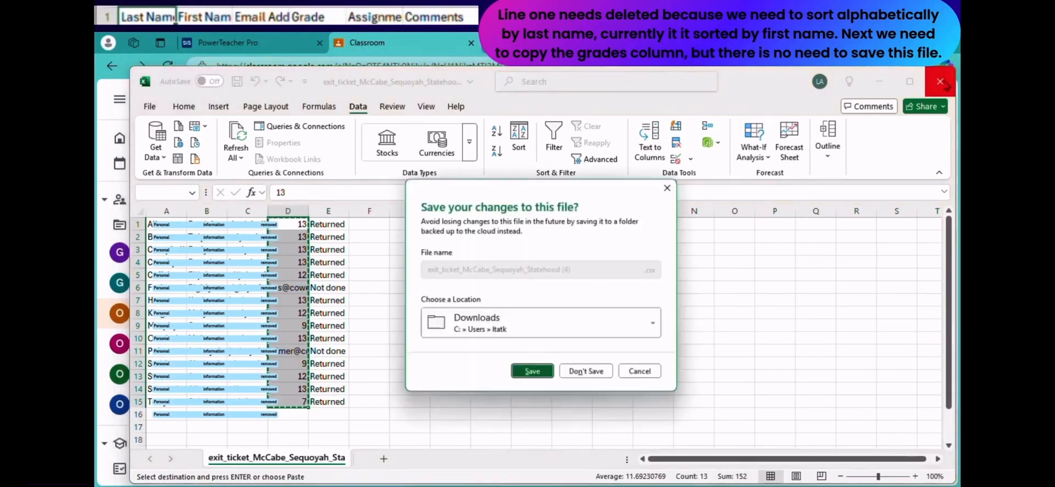
left_click(594, 375)
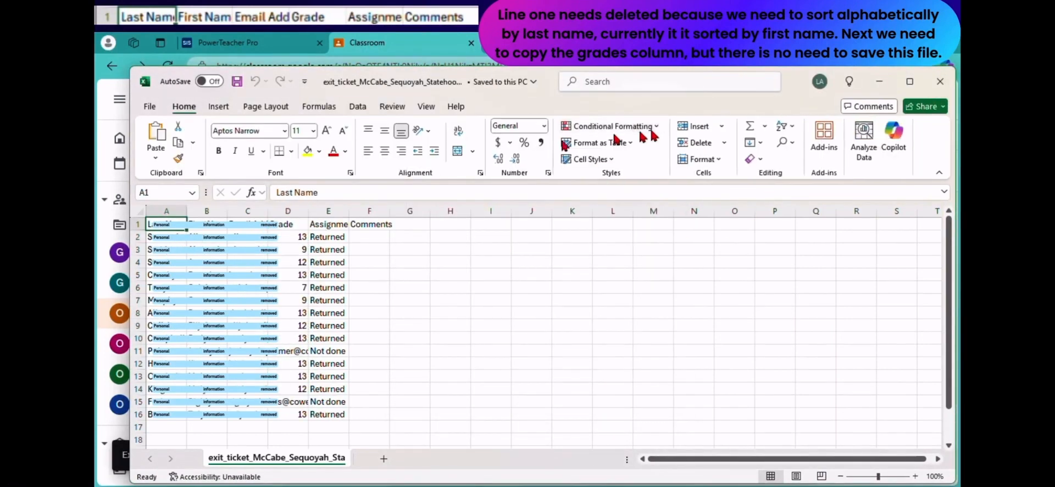
left_click(137, 225)
right_click(138, 225)
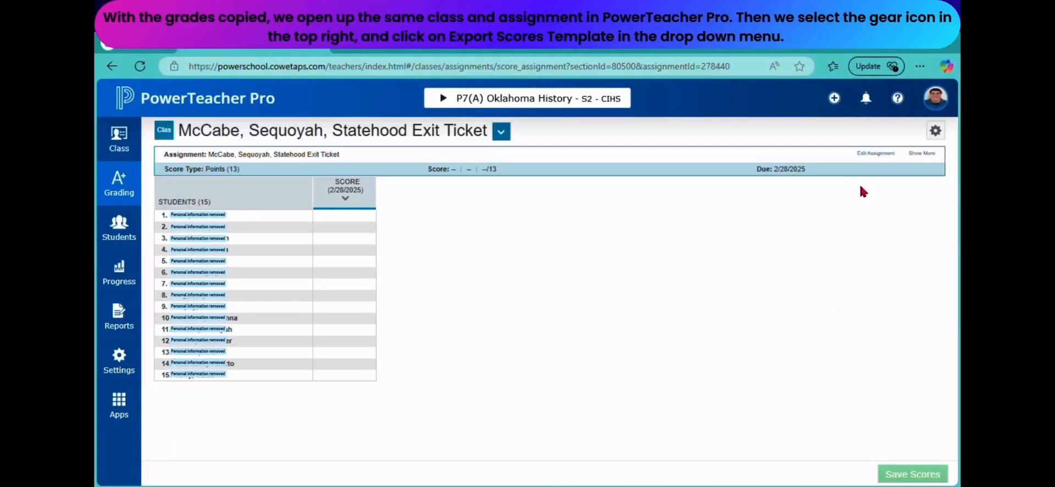
In PowerTeacher Pro, export the scores template for the McCabe, Sequoyah, Statehood Exit Ticket assignment and open the downloaded MccabeSequoyahSt_pst (3).csv.
left_click(935, 132)
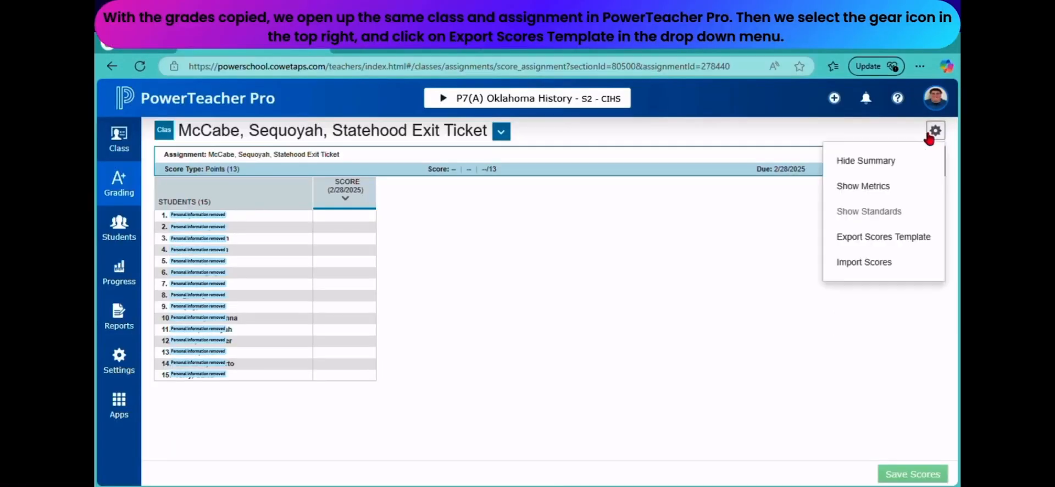
left_click(876, 238)
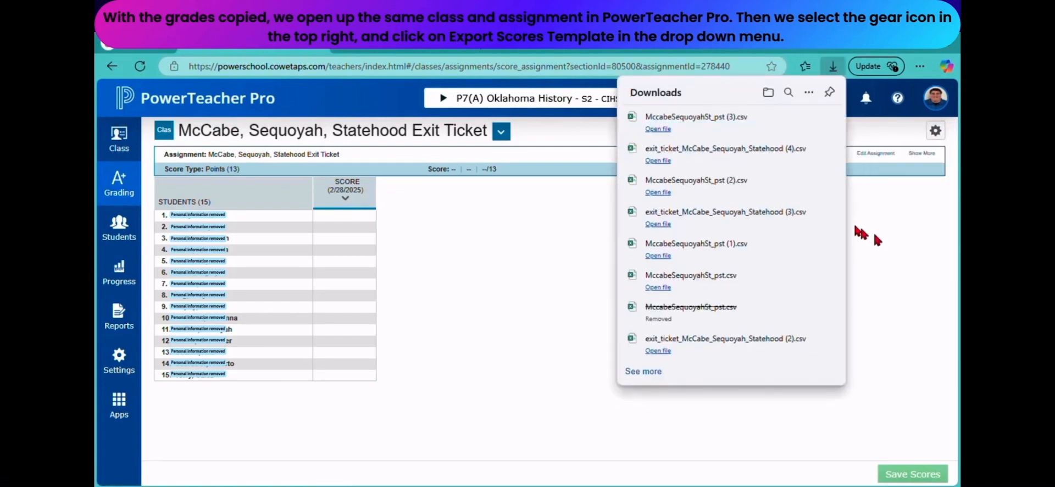
left_click(662, 132)
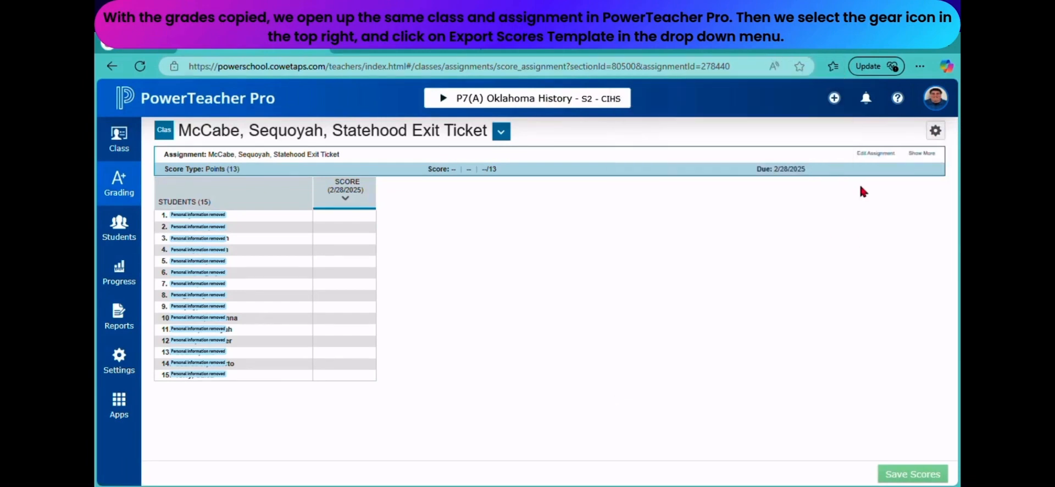
left_click(930, 135)
left_click(876, 236)
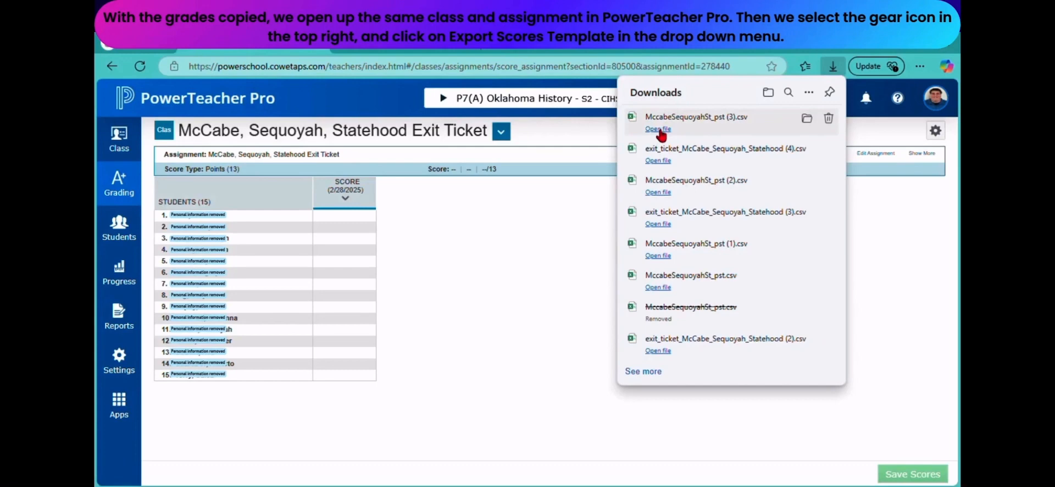
left_click(659, 129)
left_click(935, 131)
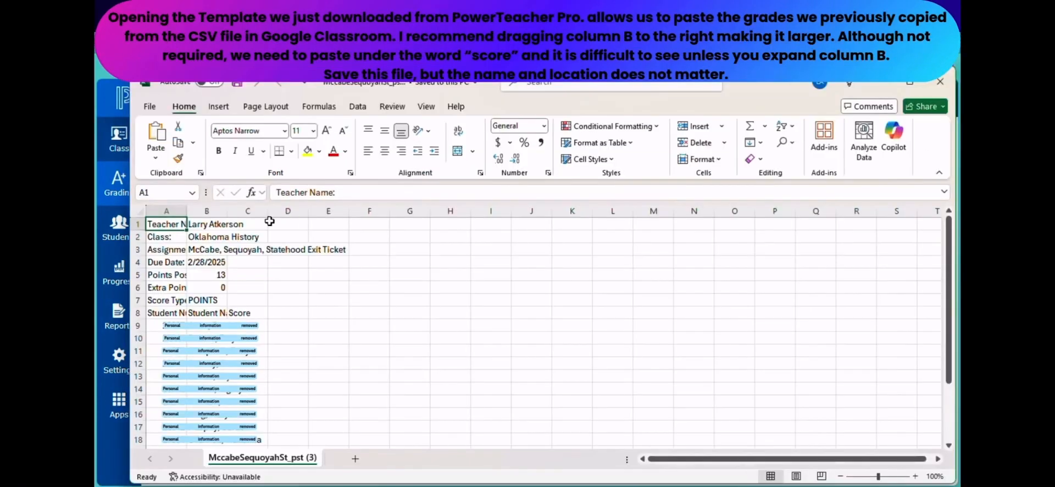
Widen column B of the scores template and paste the copied grades under Score starting at C9.
left_click_drag(226, 212, 293, 218)
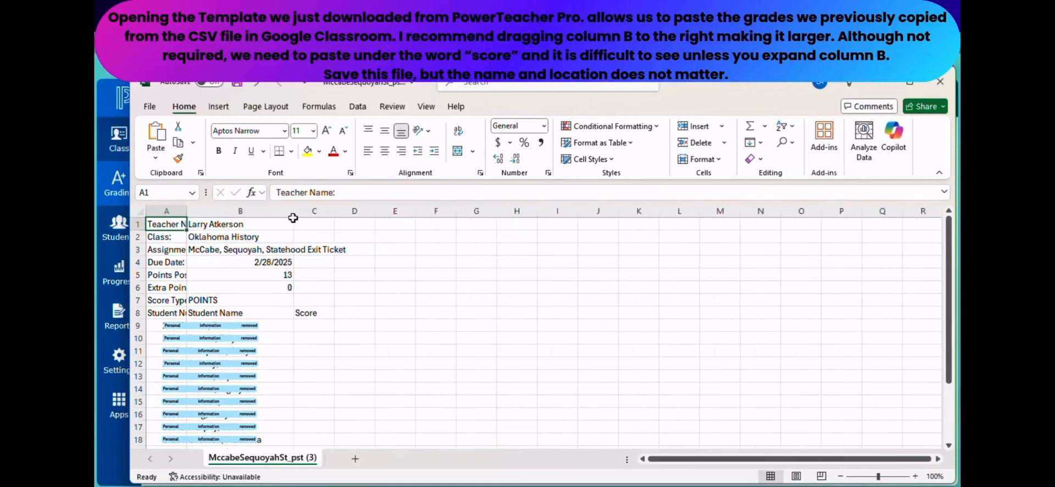
left_click(305, 325)
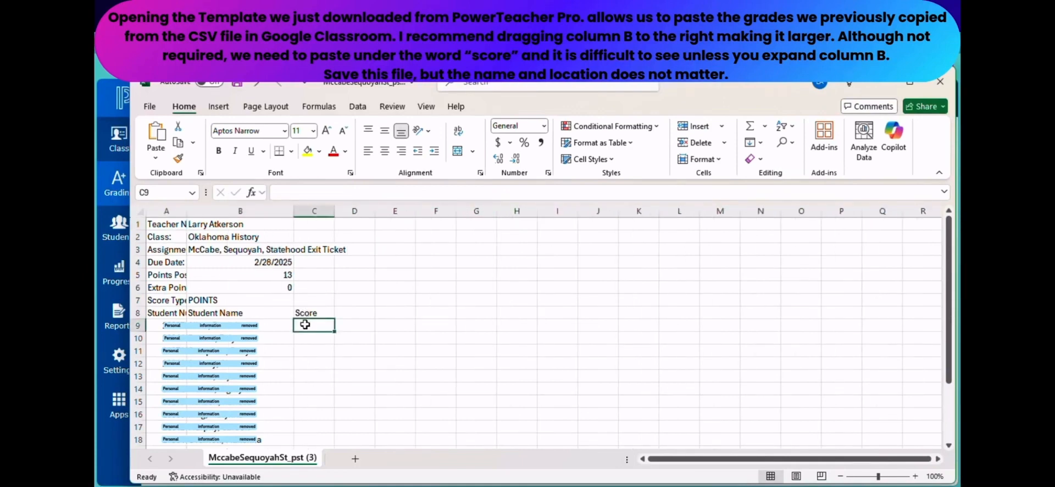
key("ctrl+v")
left_click(395, 325)
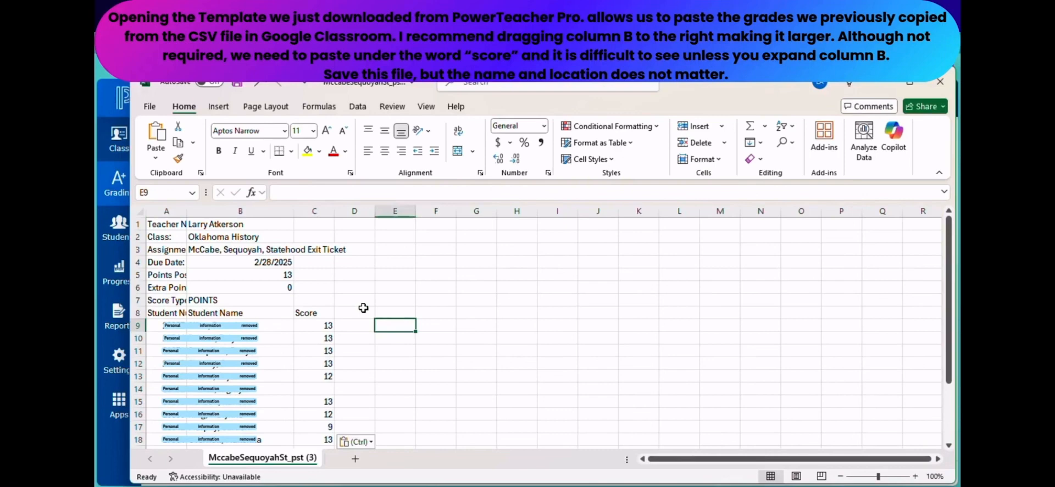
Save the filled template to Downloads as the CSV file MccabeSequoyahSt_pst (3), replacing the existing file.
left_click(149, 106)
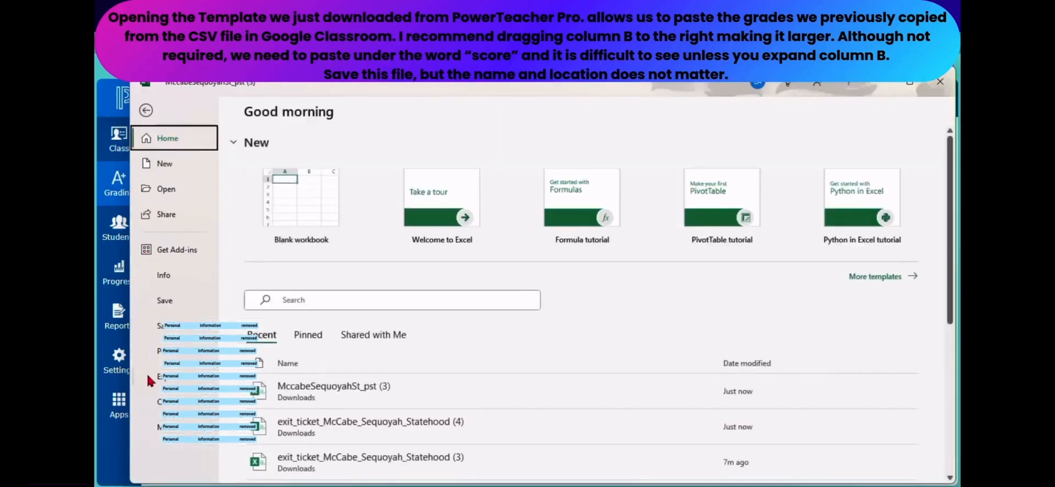
left_click(160, 326)
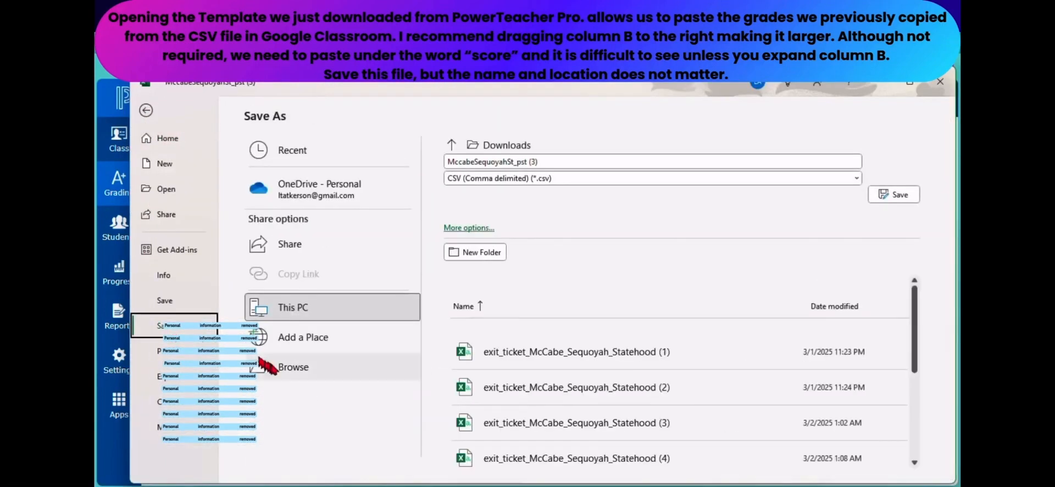
left_click(271, 361)
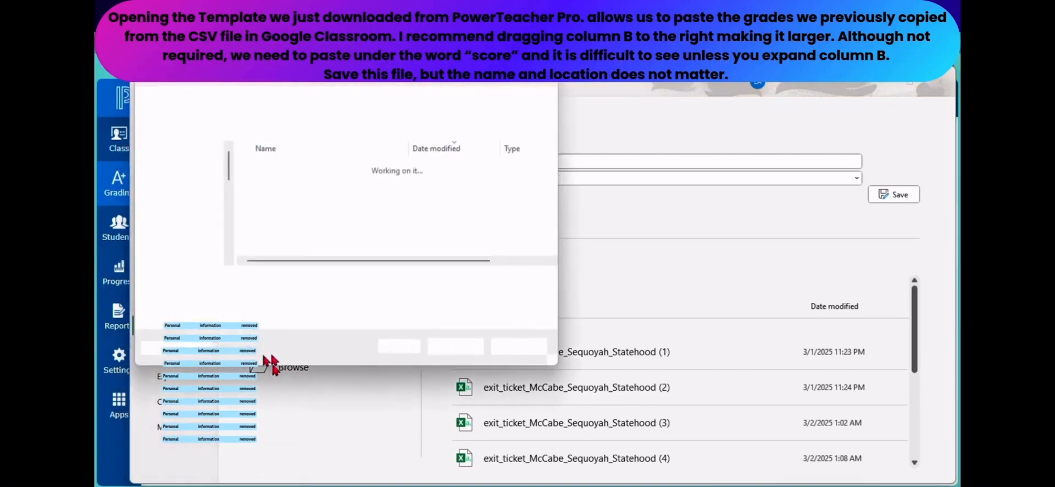
left_click(193, 256)
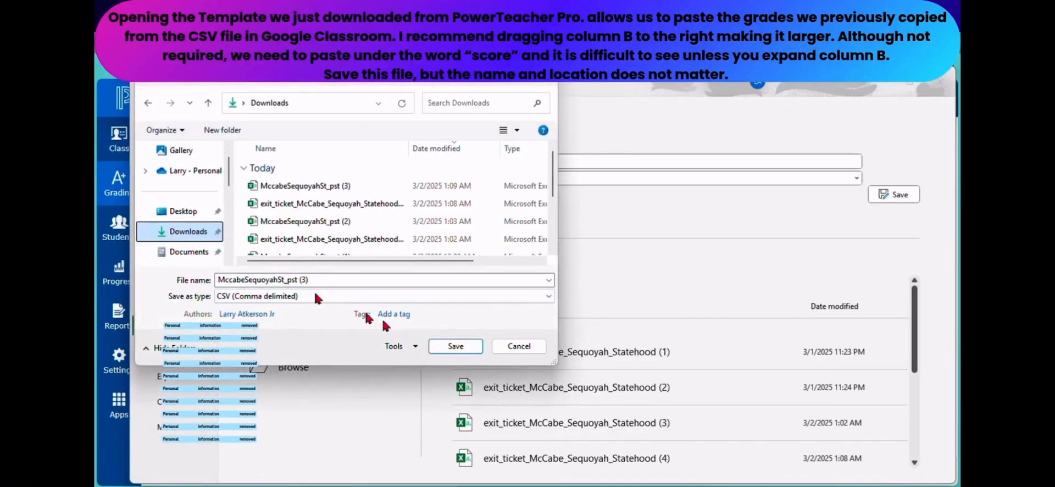
left_click(454, 346)
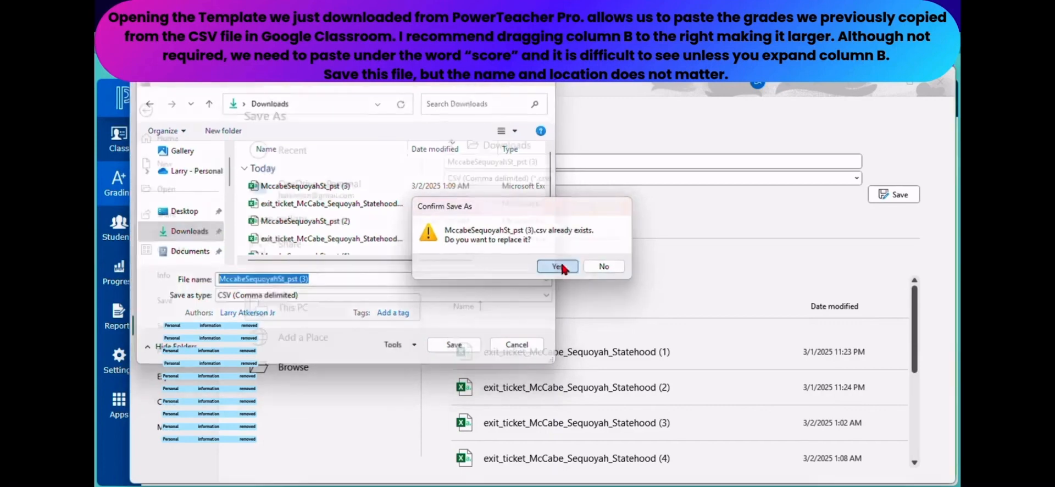
left_click(561, 266)
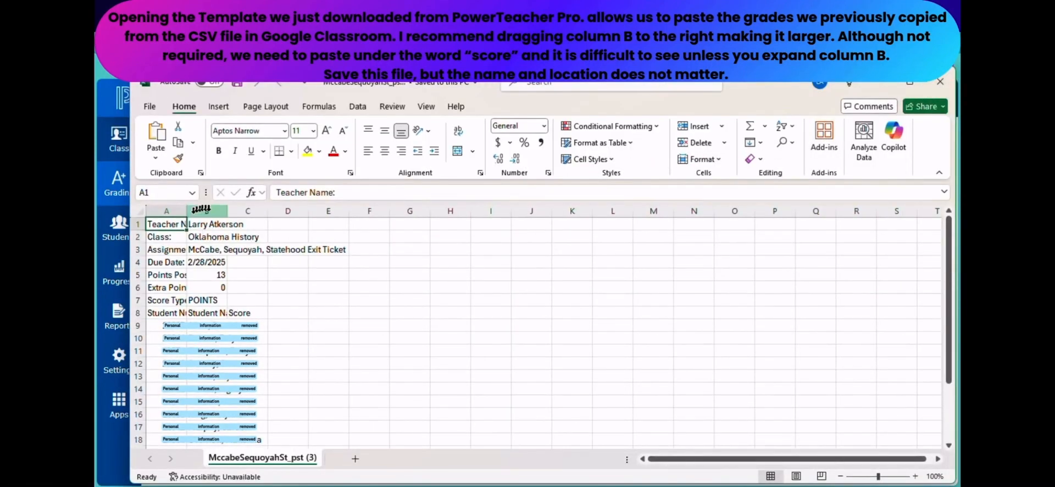
Widen column B of the scores template, paste the copied grades under Score starting at C9, and save the file under Save As.
left_click_drag(226, 213, 292, 218)
left_click(305, 325)
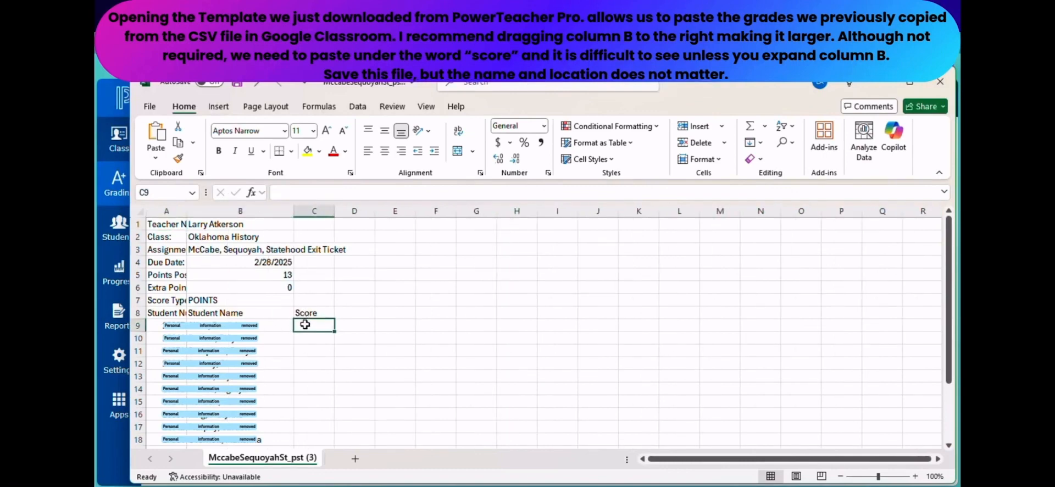
key("ctrl+v")
left_click(396, 325)
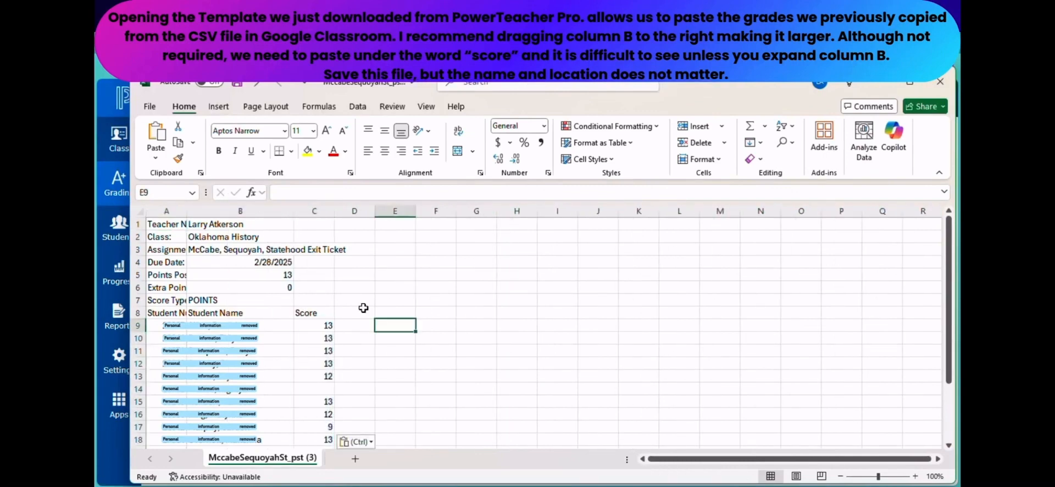
left_click(152, 109)
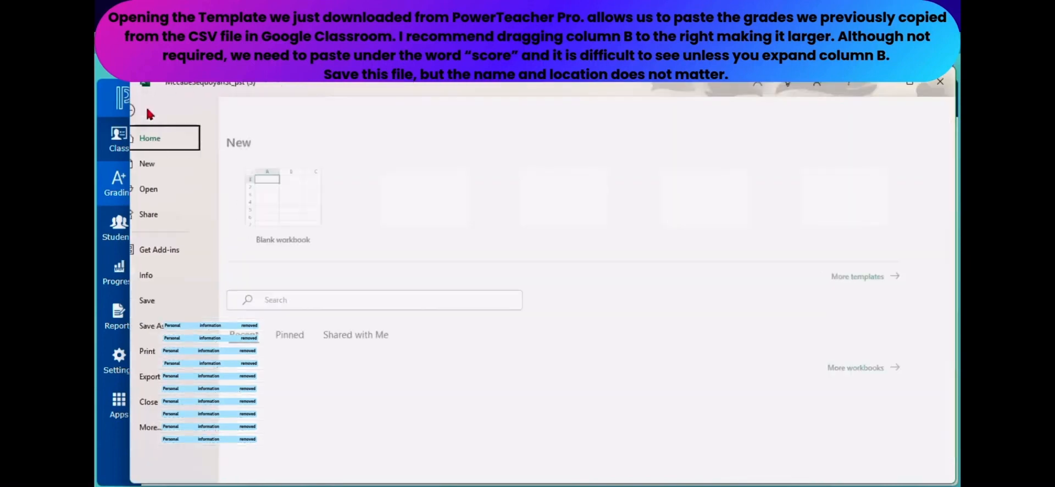
left_click(173, 330)
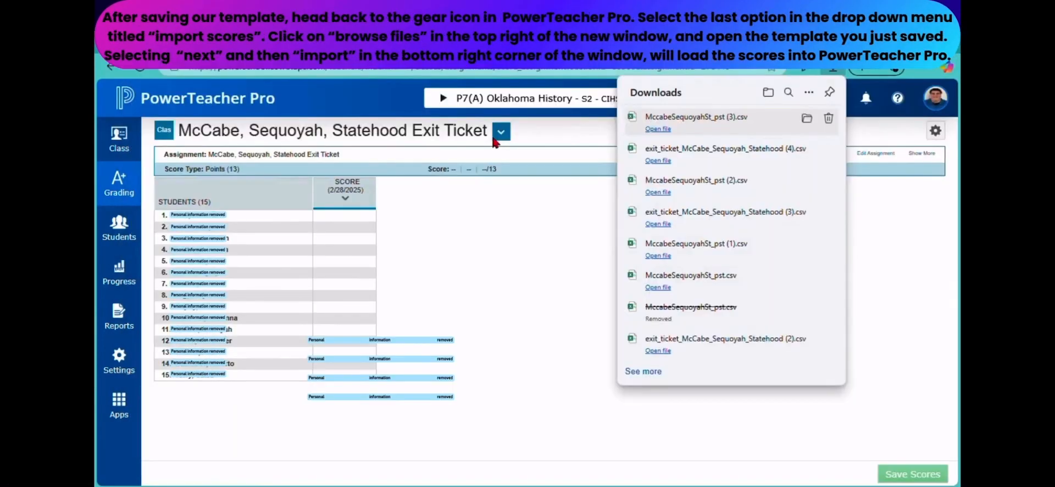
In PowerTeacher Pro, import the scores file MccabeSequoyahSt_pst (3) from Downloads into the McCabe, Sequoyah, Statehood Exit Ticket assignment.
left_click(491, 260)
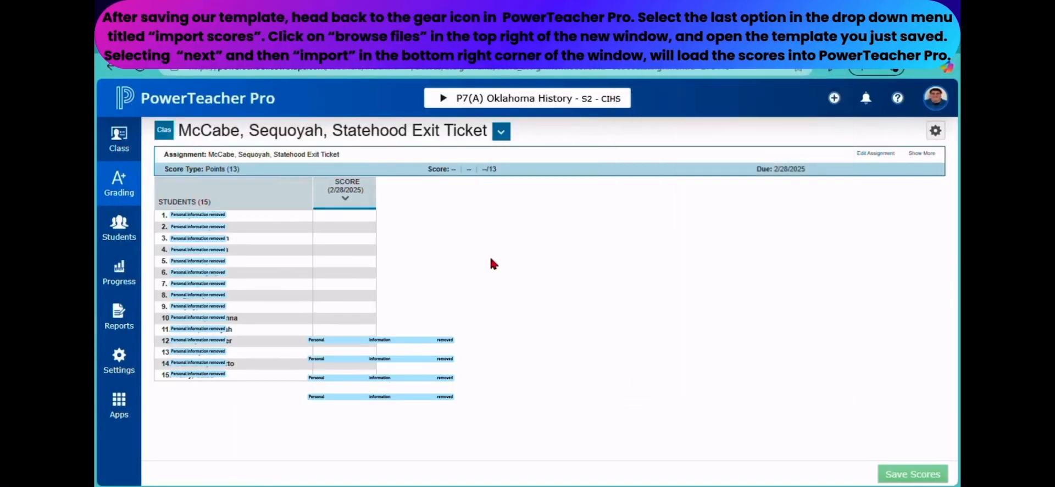
left_click(934, 134)
left_click(869, 261)
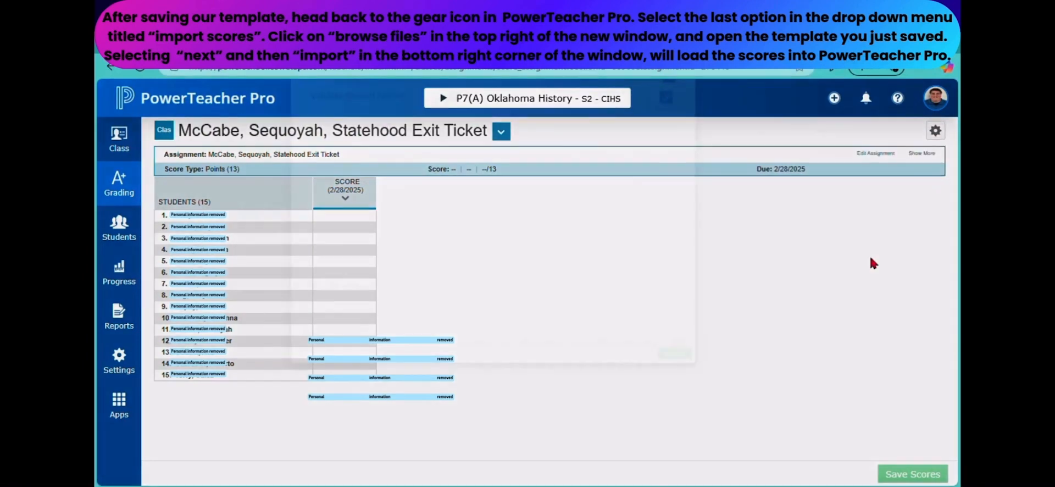
left_click(652, 133)
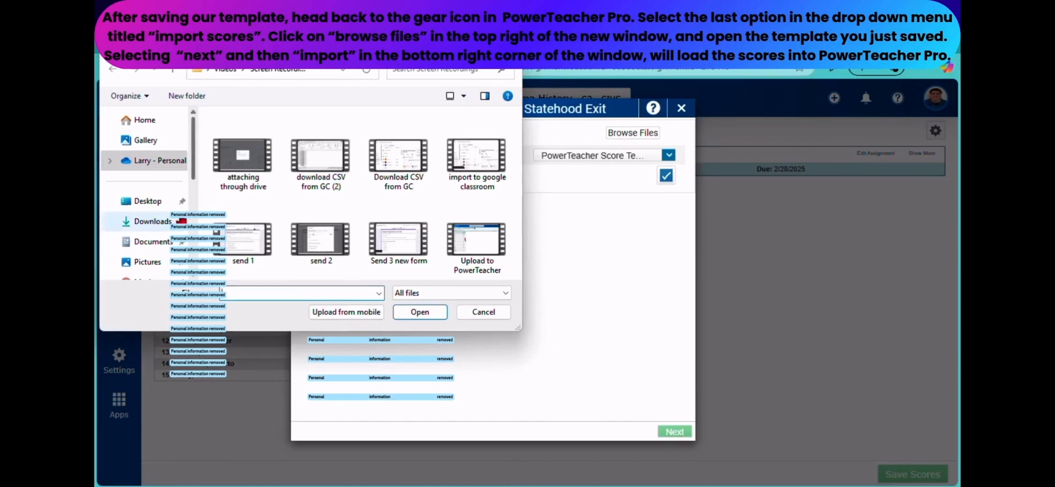
left_click(149, 221)
left_click(256, 156)
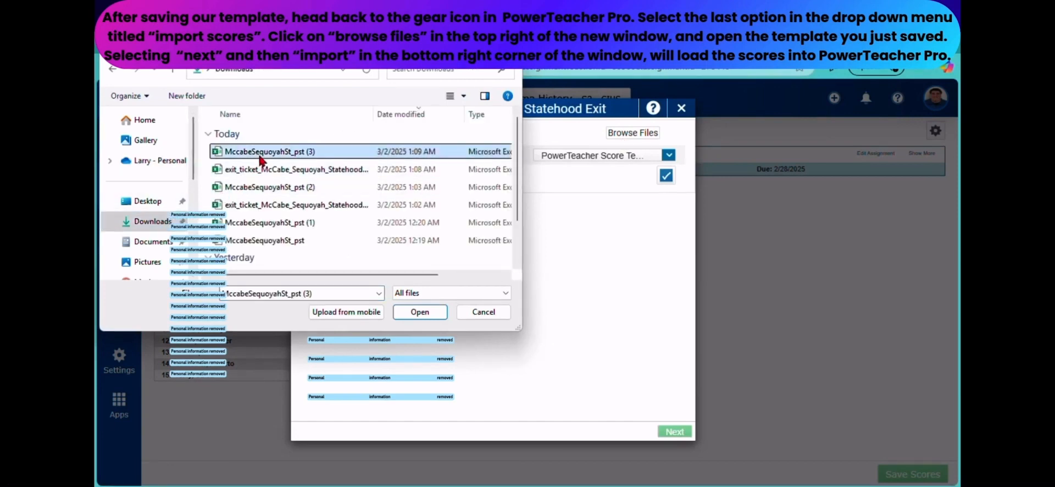
left_click(407, 311)
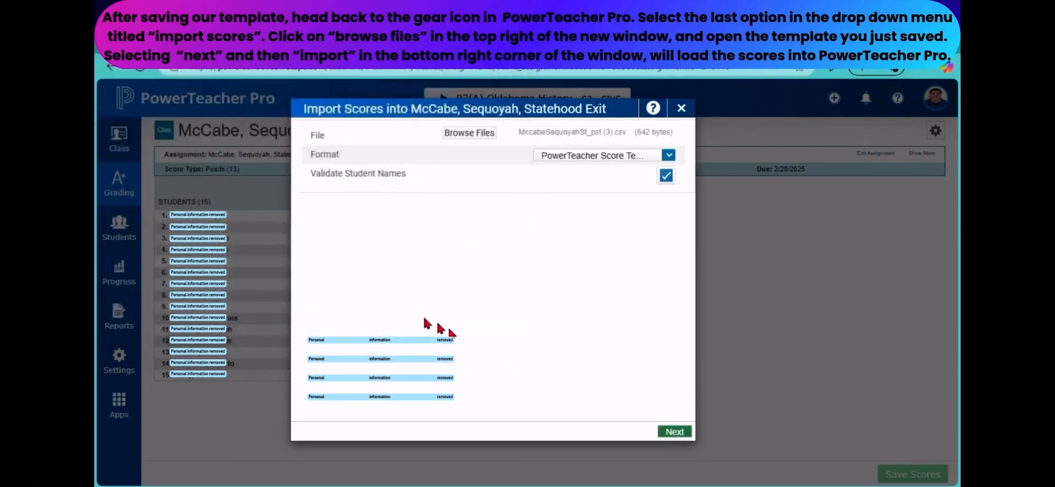
left_click(672, 433)
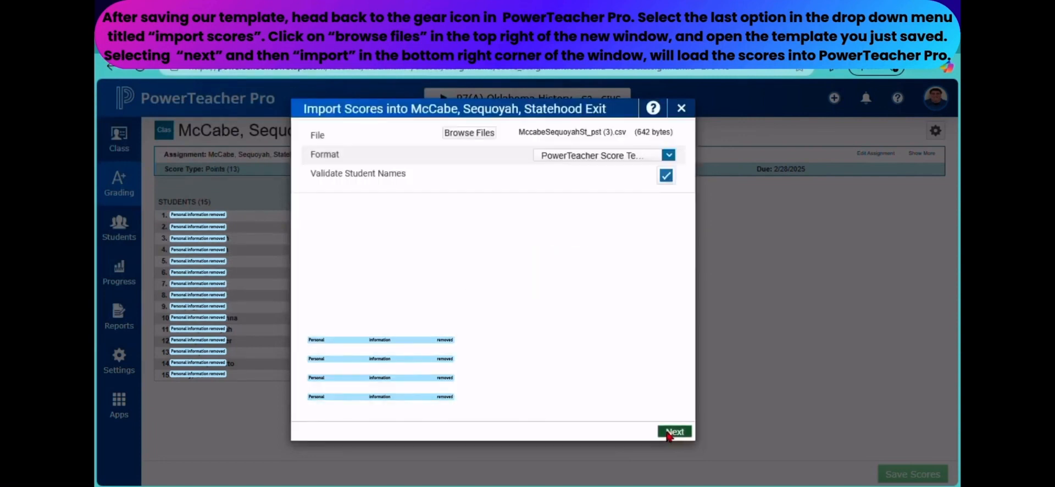
left_click(671, 432)
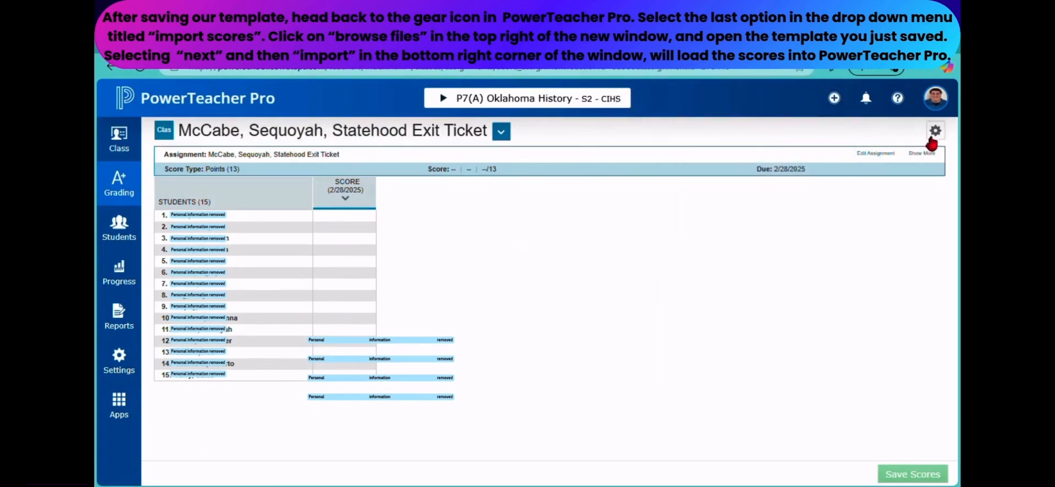
Repeat the score import for the exit ticket assignment, using MccabeSequoyahSt_pst (3) from Downloads.
left_click(934, 132)
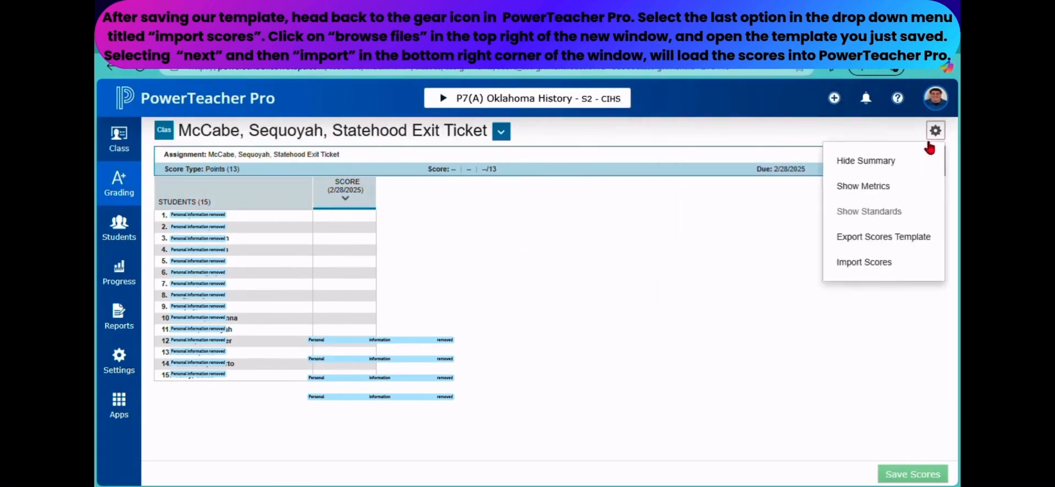
left_click(872, 261)
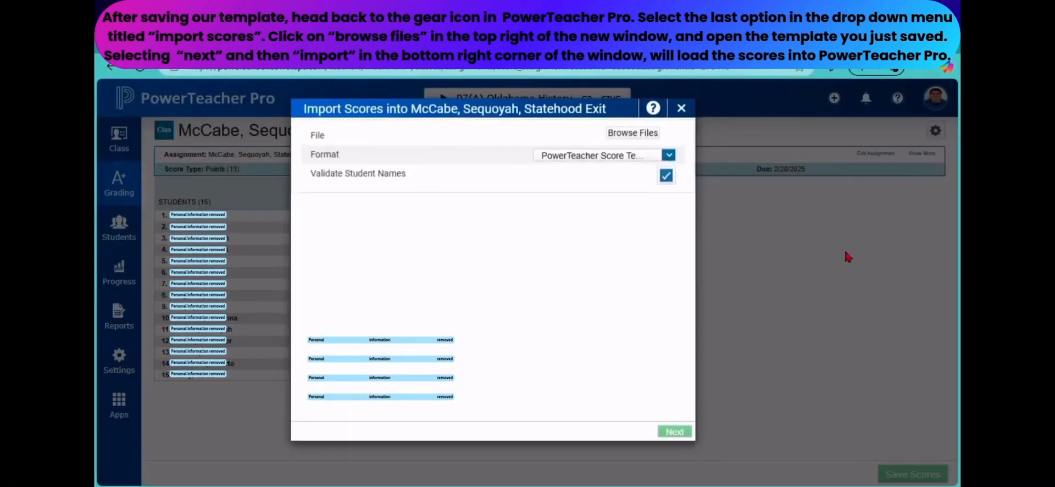
left_click(653, 134)
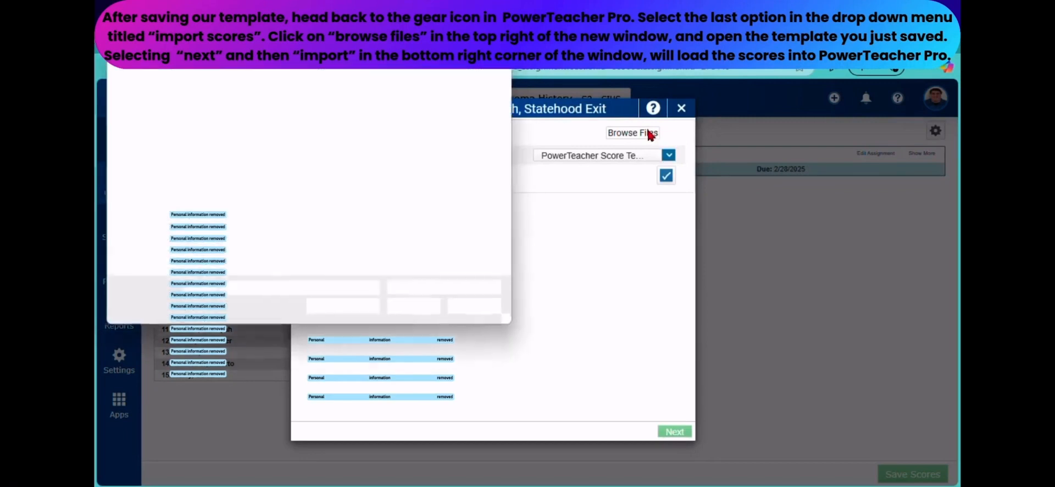
left_click(156, 222)
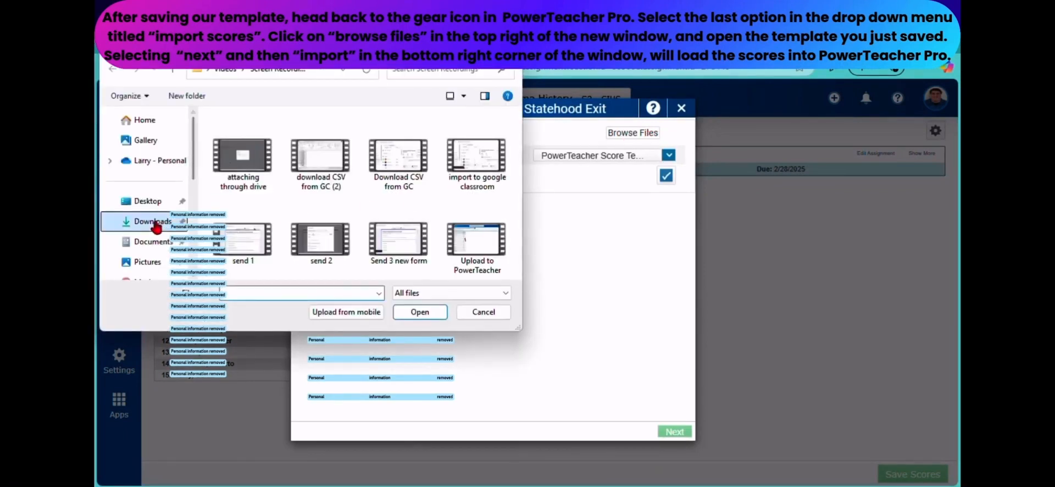
left_click(259, 154)
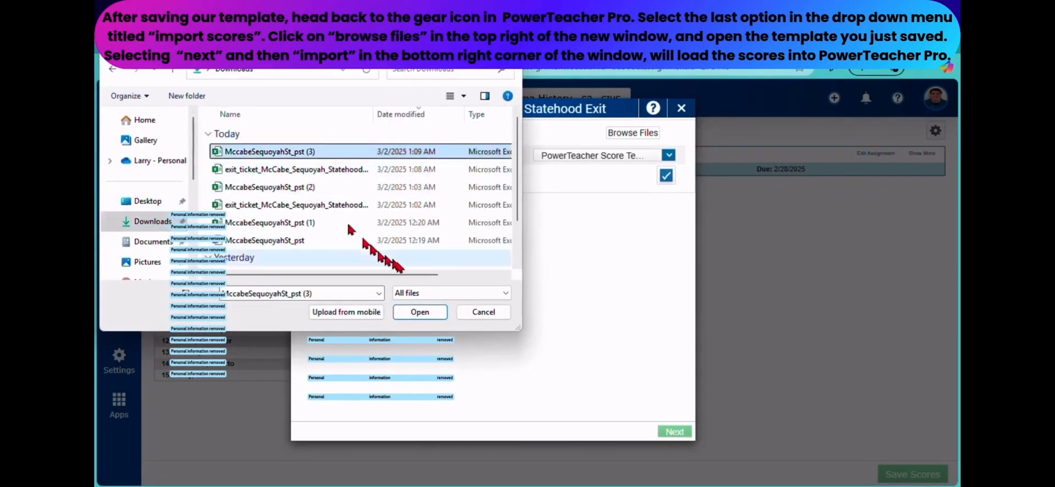
left_click(409, 314)
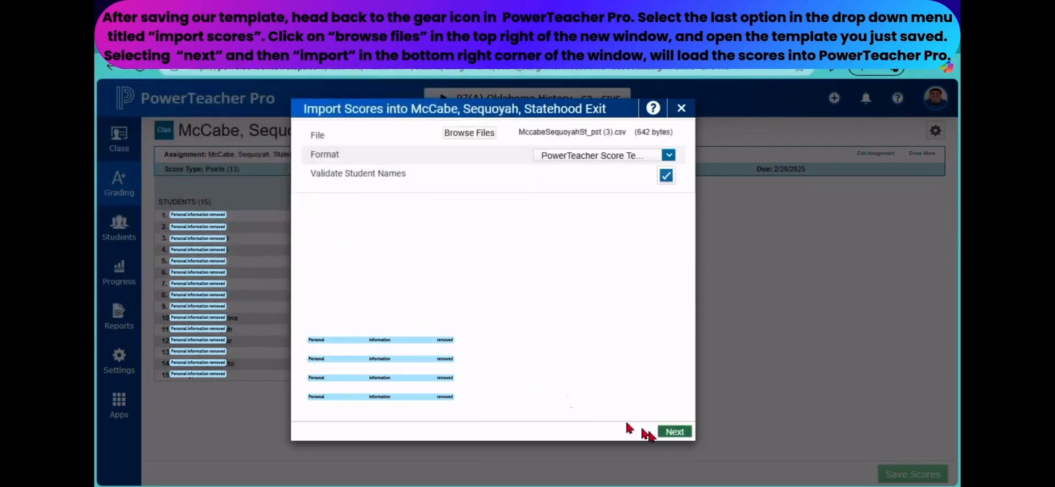
left_click(673, 434)
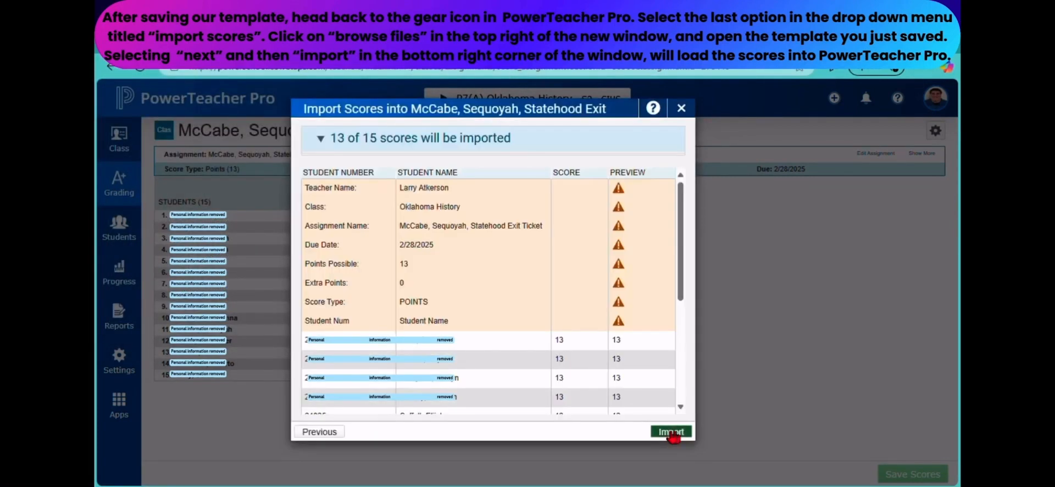
left_click(672, 433)
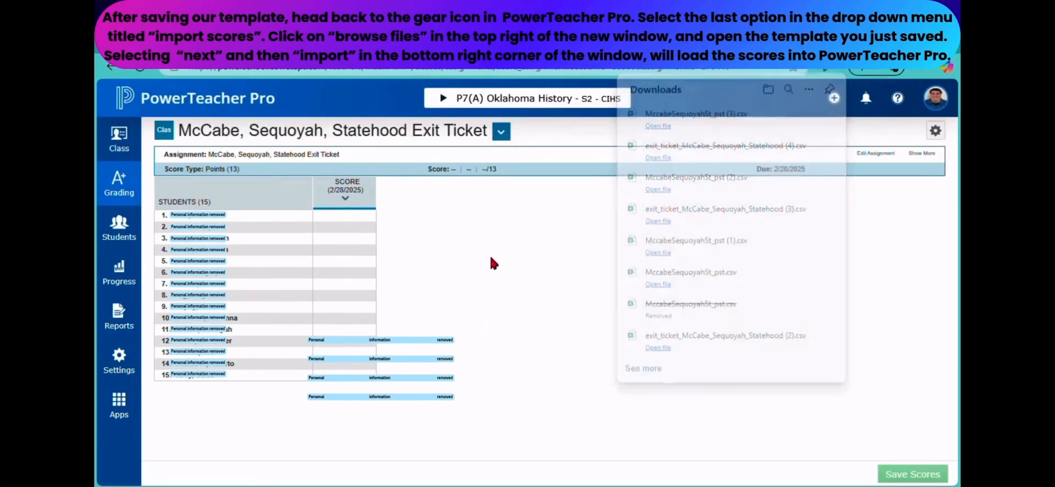
Load the filled template MccabeSequoyahSt_pst (3) from Downloads and import its scores into the exit ticket assignment.
left_click(935, 132)
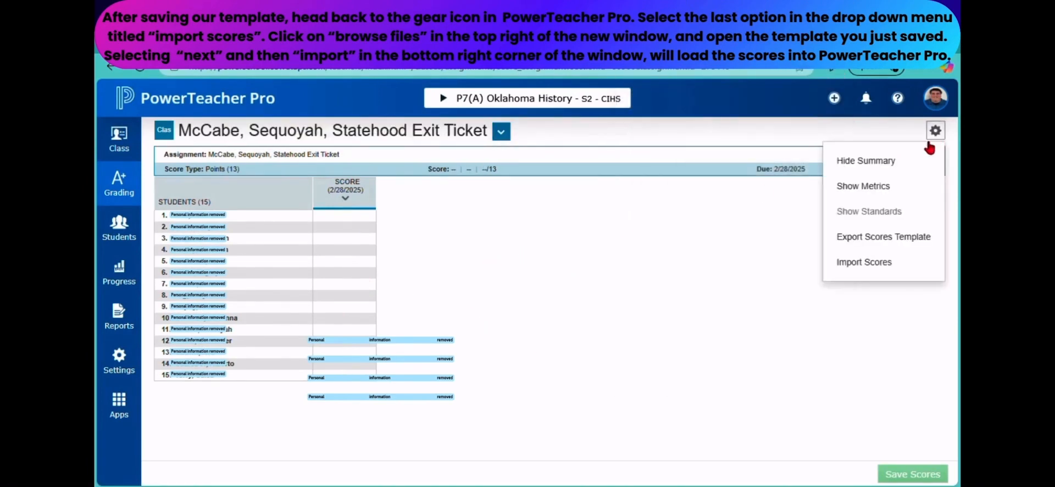
left_click(871, 262)
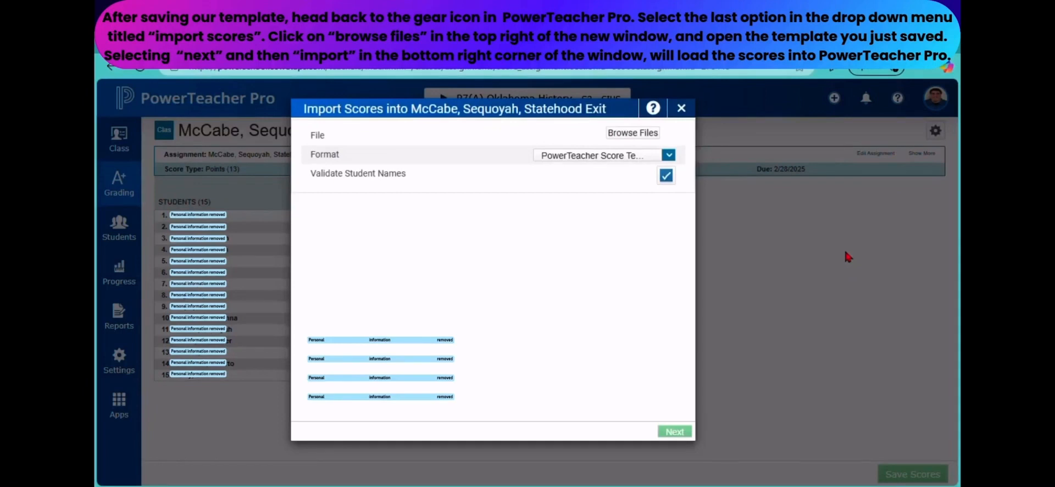
left_click(650, 134)
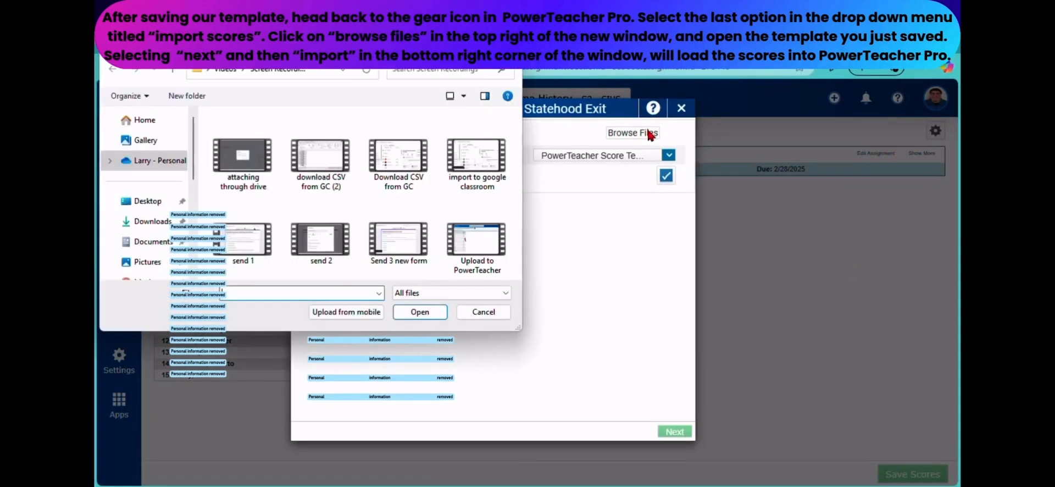
left_click(154, 222)
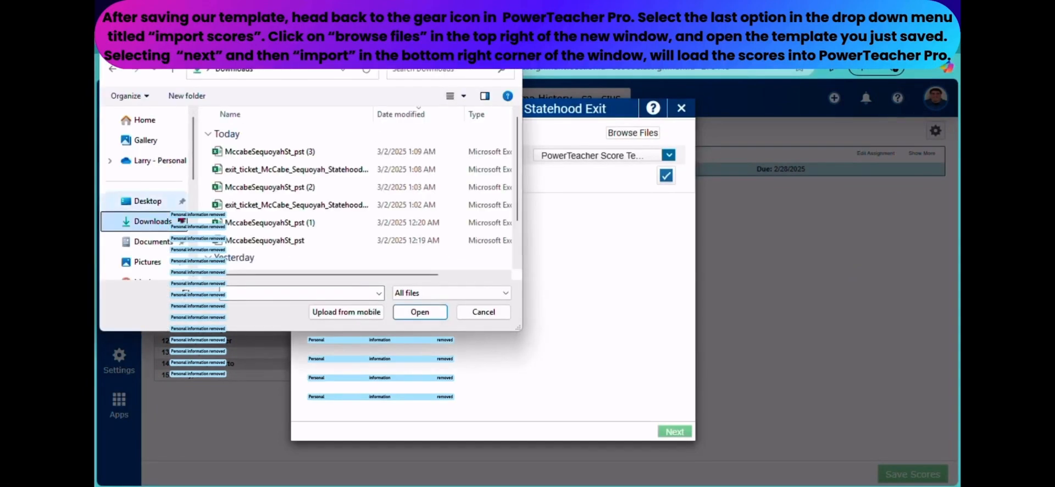
left_click(256, 152)
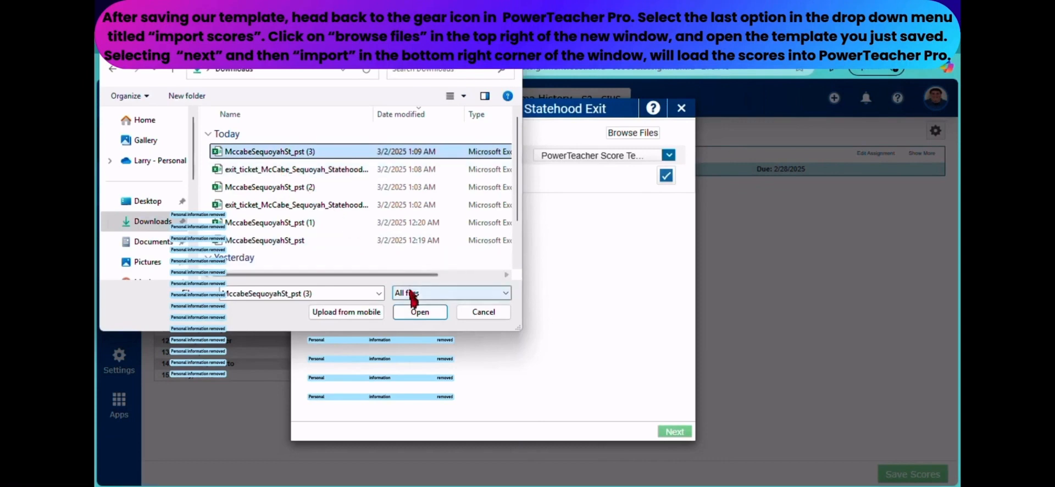
left_click(411, 316)
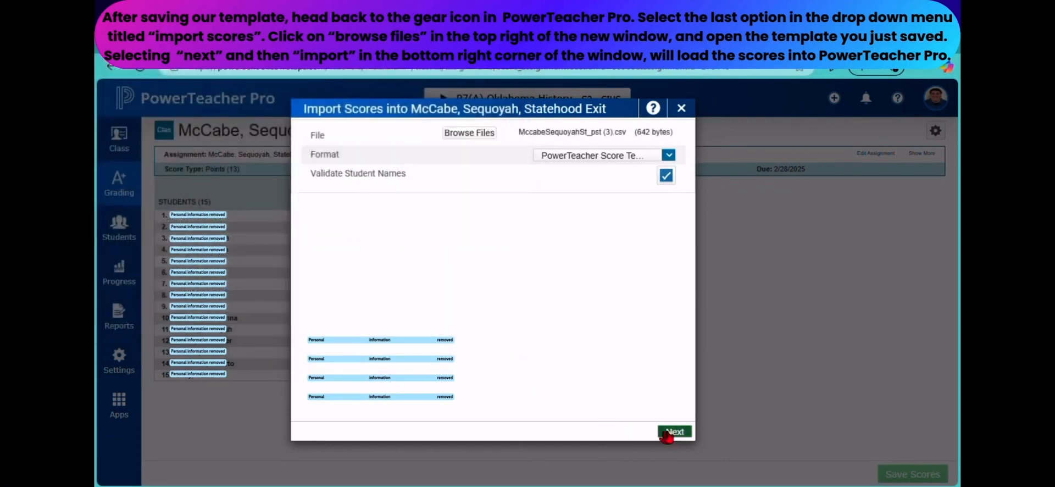
left_click(673, 433)
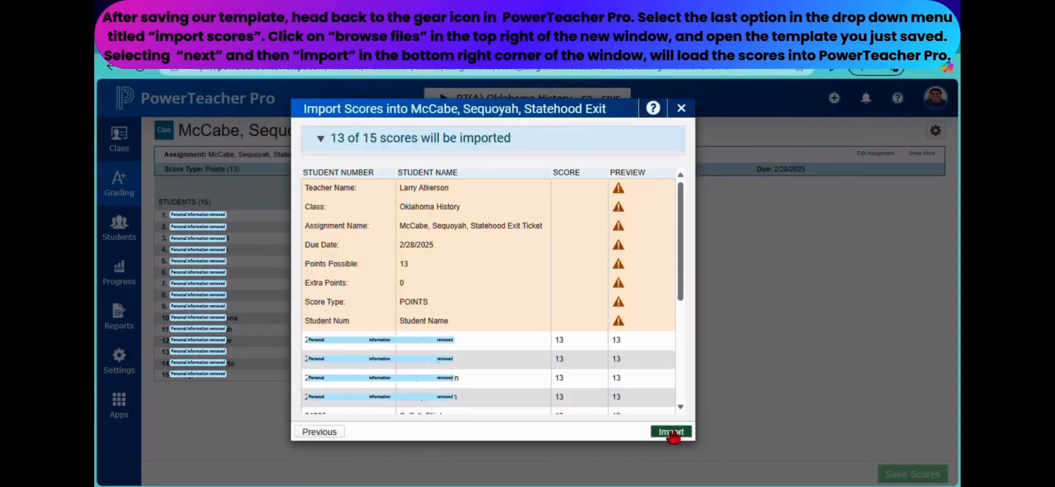
left_click(671, 433)
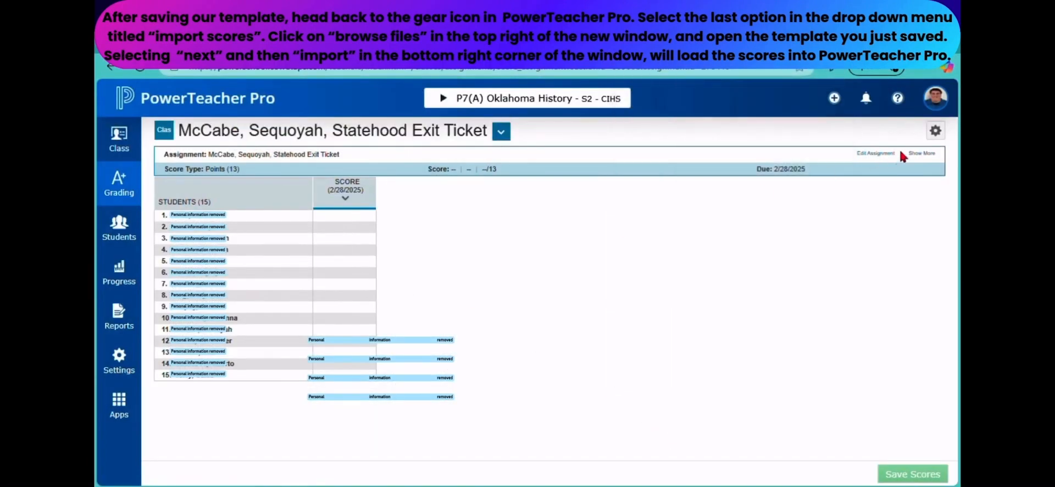
left_click(934, 132)
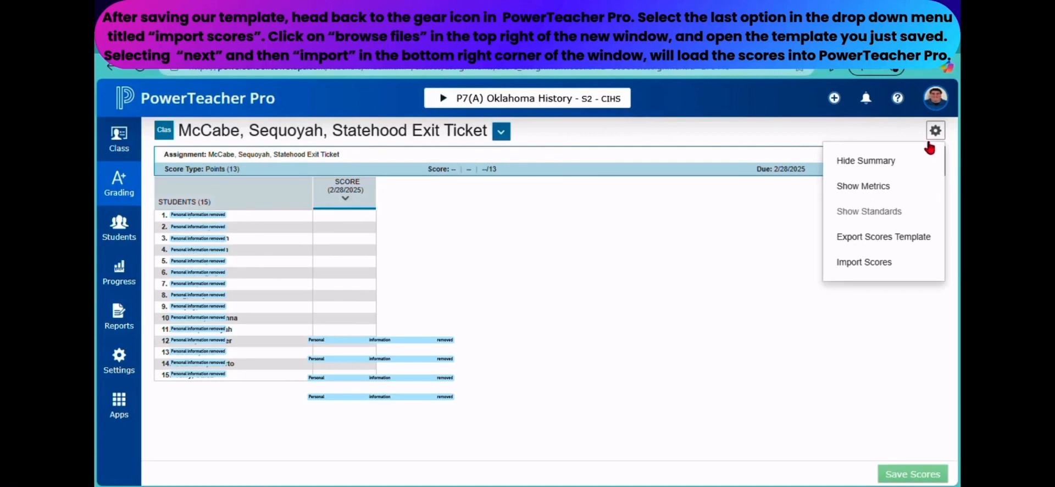
left_click(873, 261)
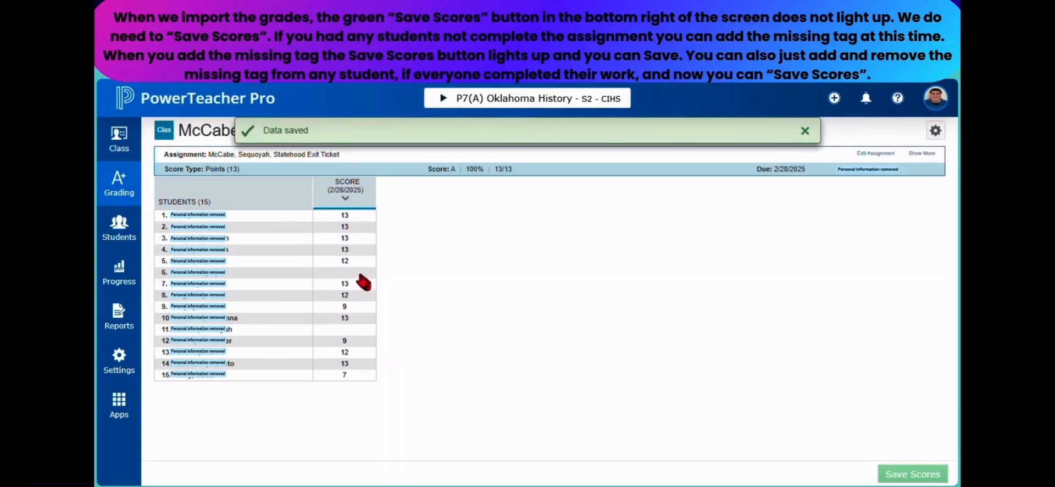
Tag the blank score of student 6 as Missing, fill the tag to the other blank score, and save the scores.
left_click(358, 271)
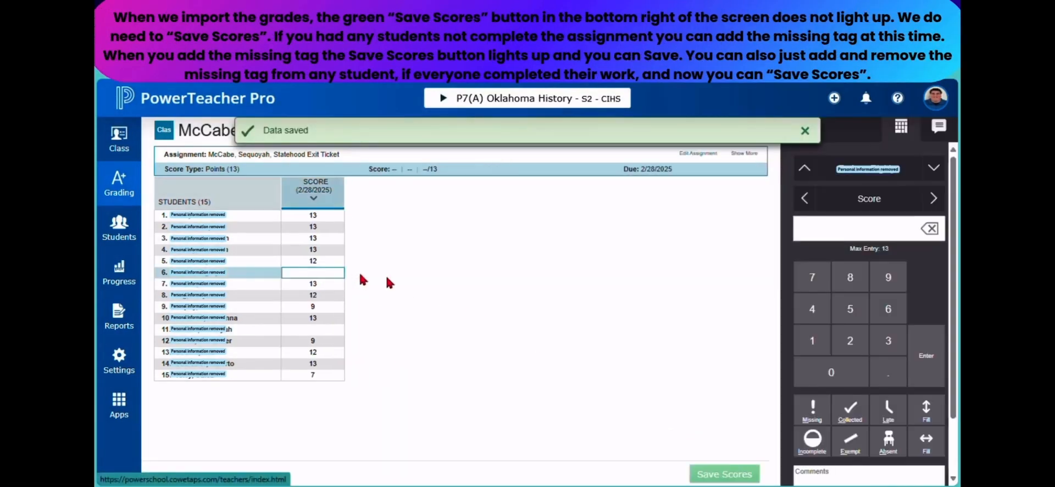
left_click(807, 418)
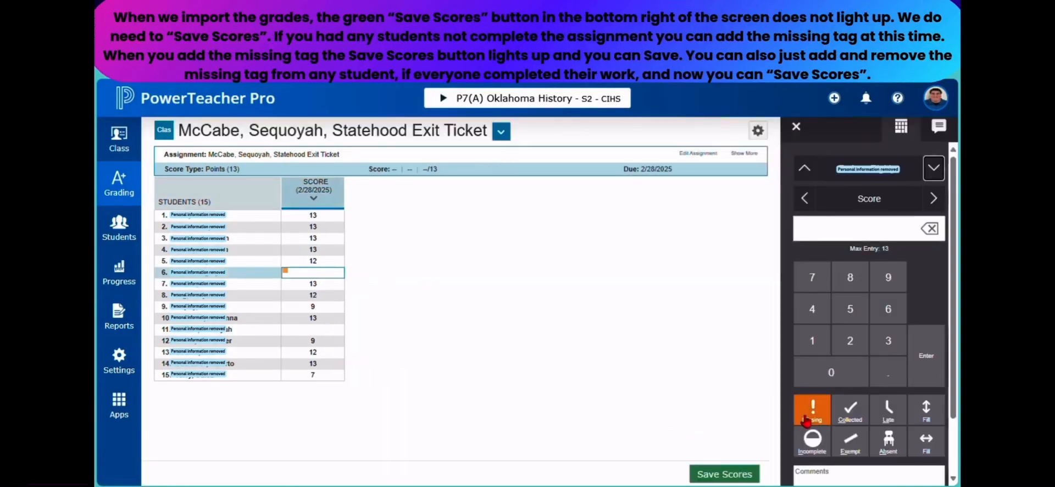
left_click(929, 408)
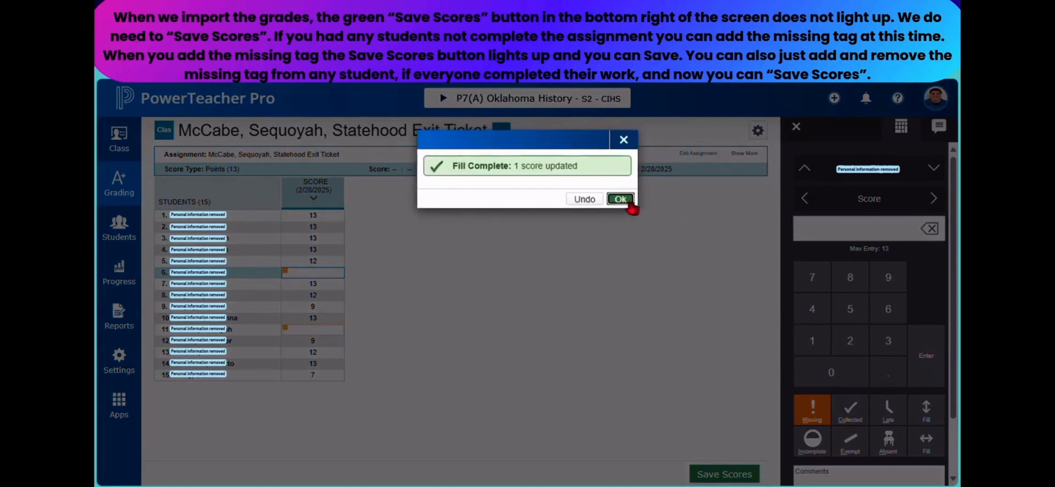
left_click(621, 199)
left_click(723, 476)
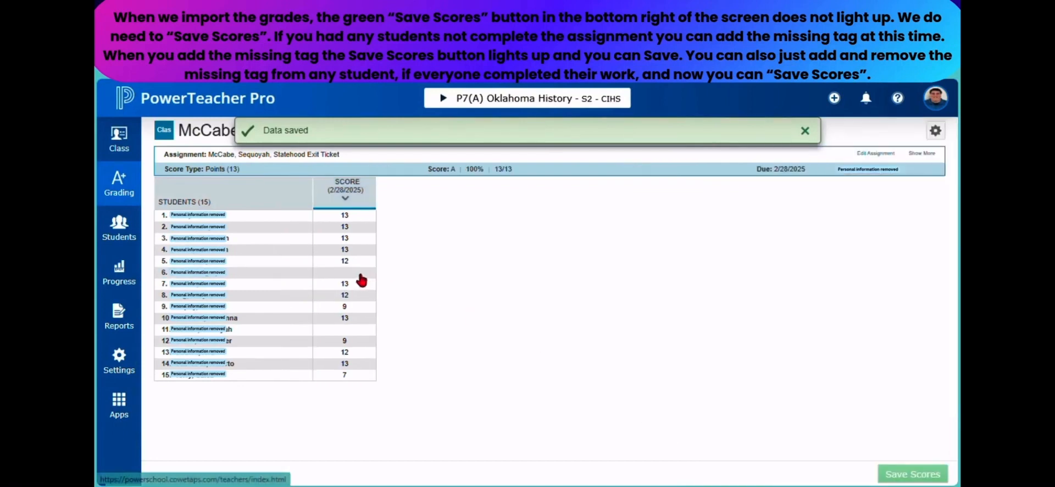
Mark student 6's empty exit ticket score as Missing, apply the tag to student 11 with Fill, and save the scores.
left_click(357, 273)
left_click(808, 409)
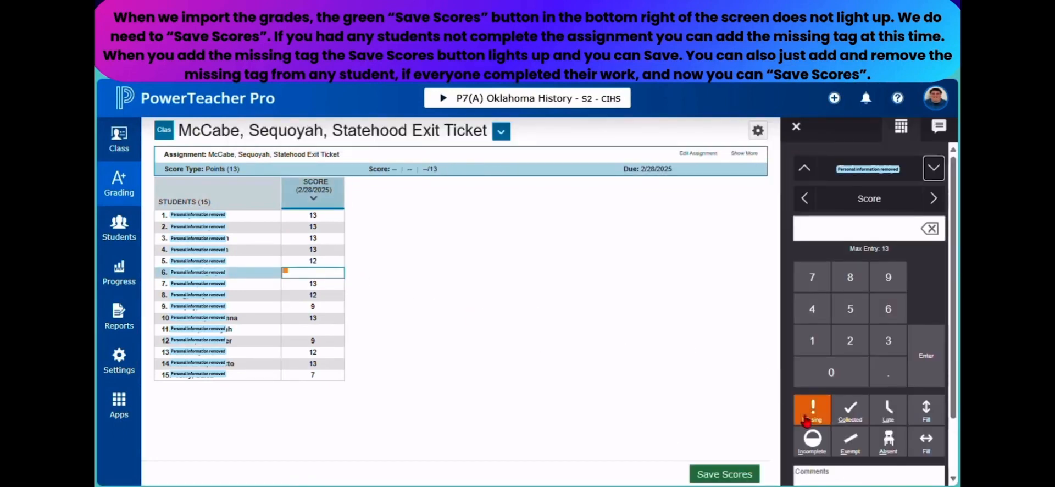
left_click(927, 407)
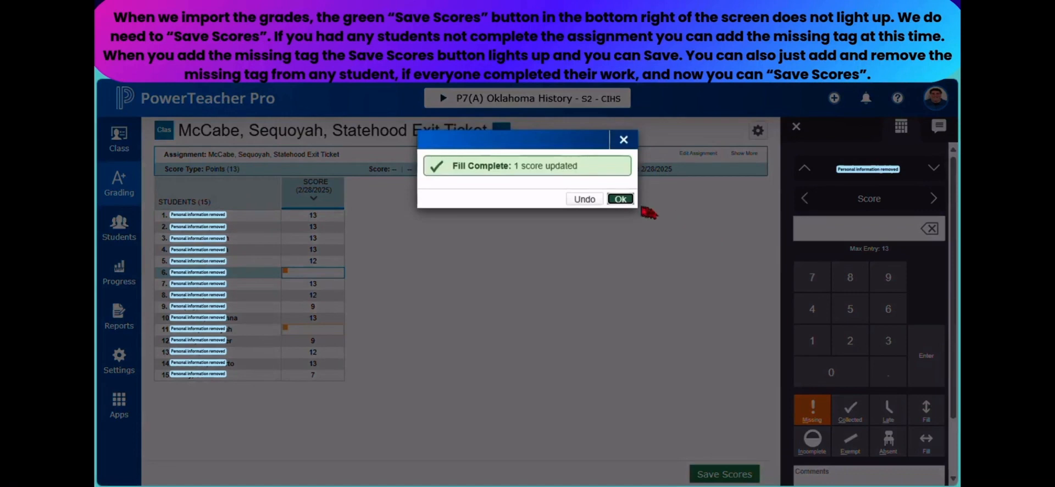
left_click(623, 200)
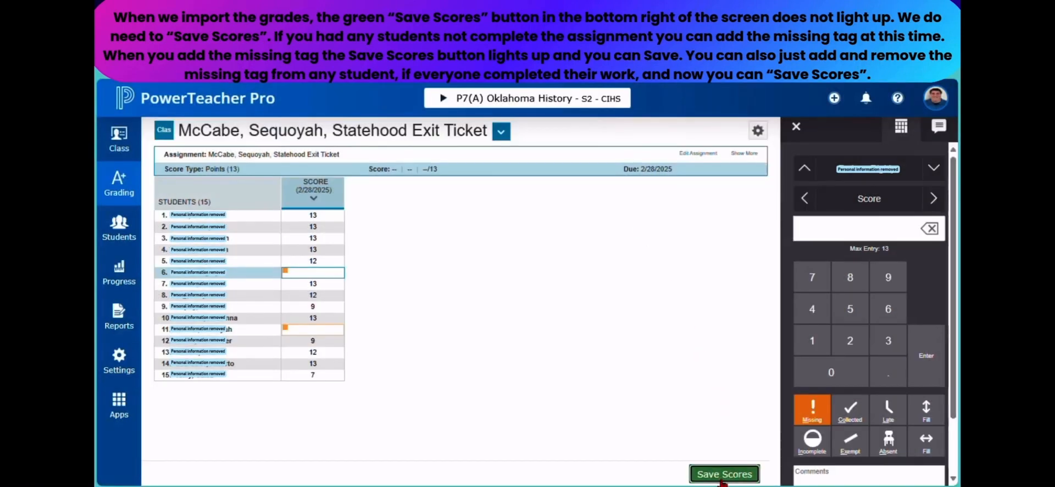
left_click(722, 478)
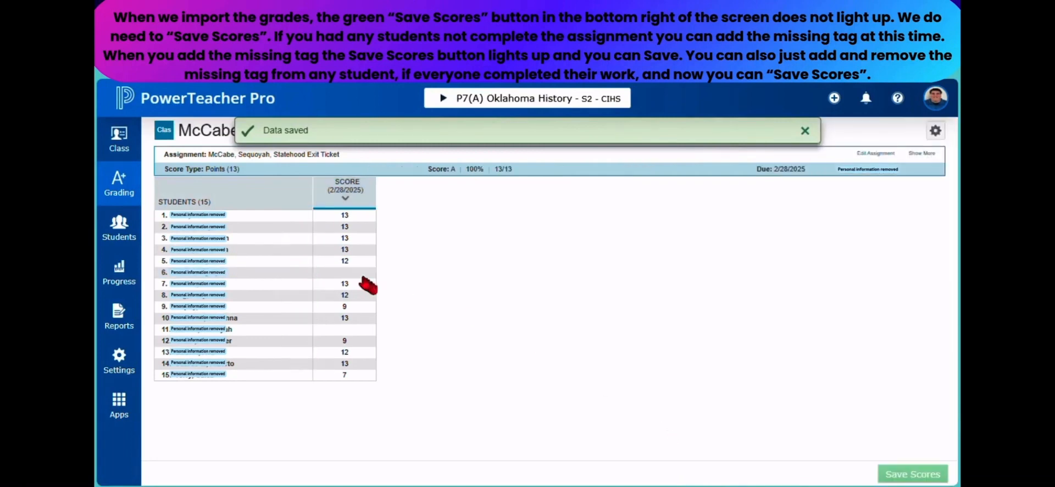
Repeat the Missing tagging for the two blank scores, starting from student 6 and using Fill, and save the scores.
left_click(358, 272)
left_click(800, 419)
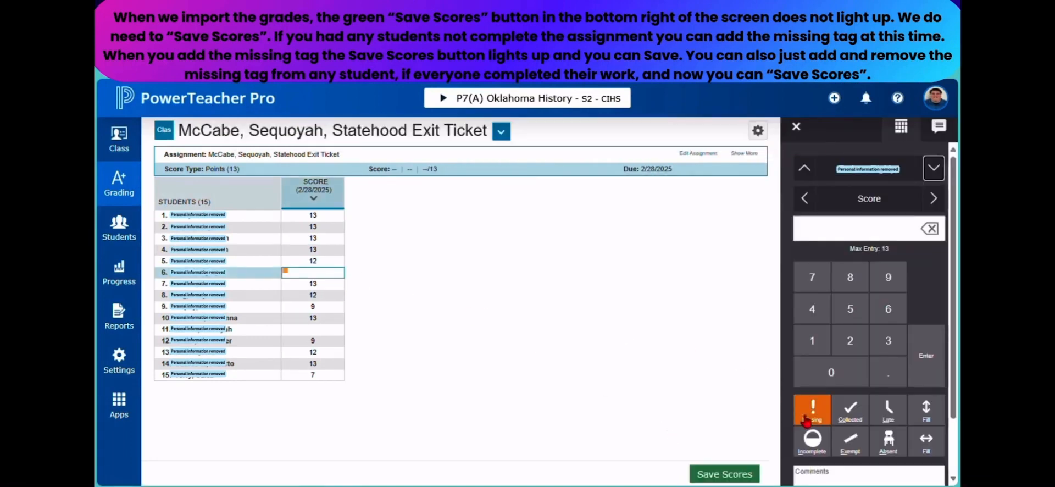
left_click(928, 408)
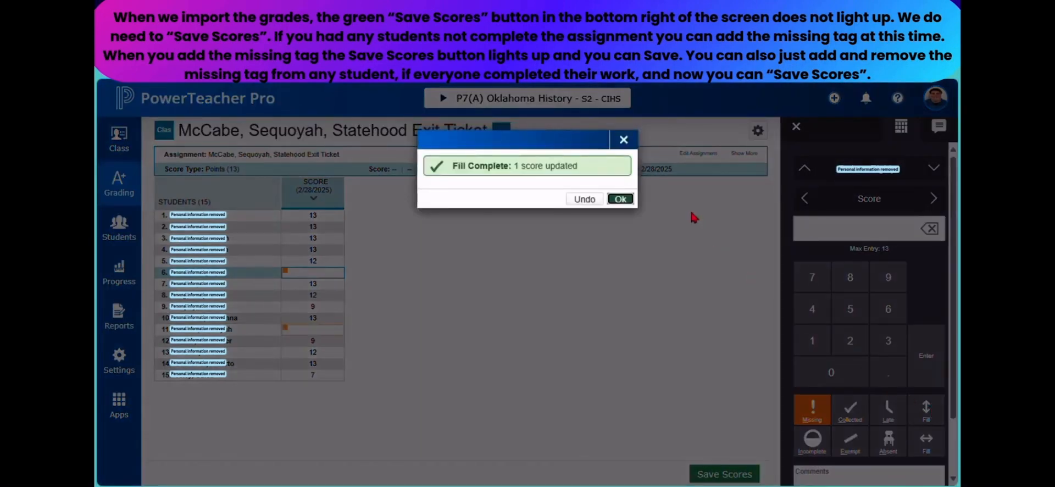
left_click(621, 199)
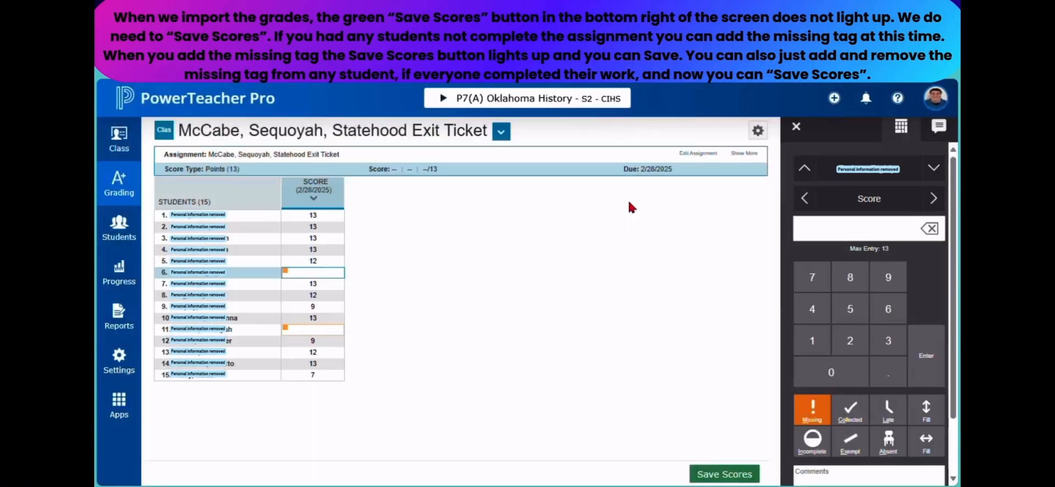
left_click(725, 473)
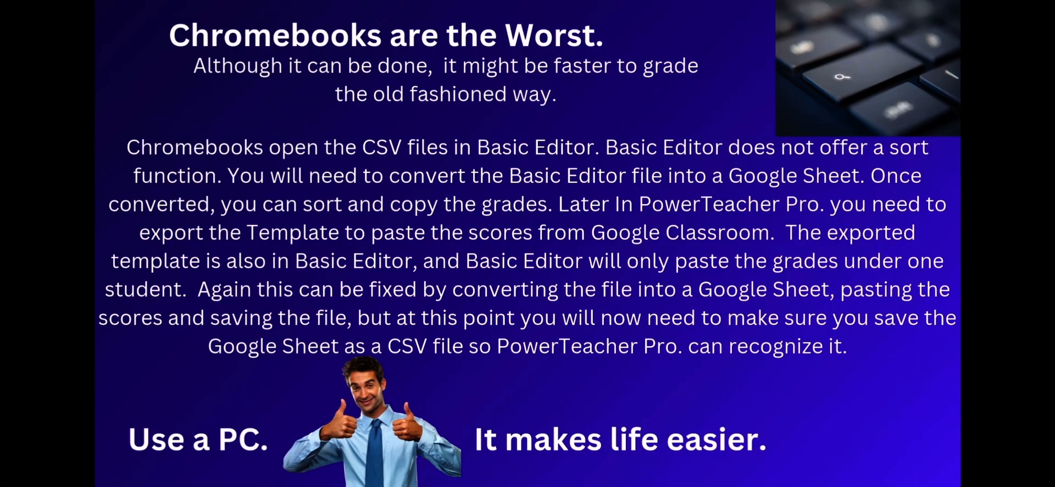